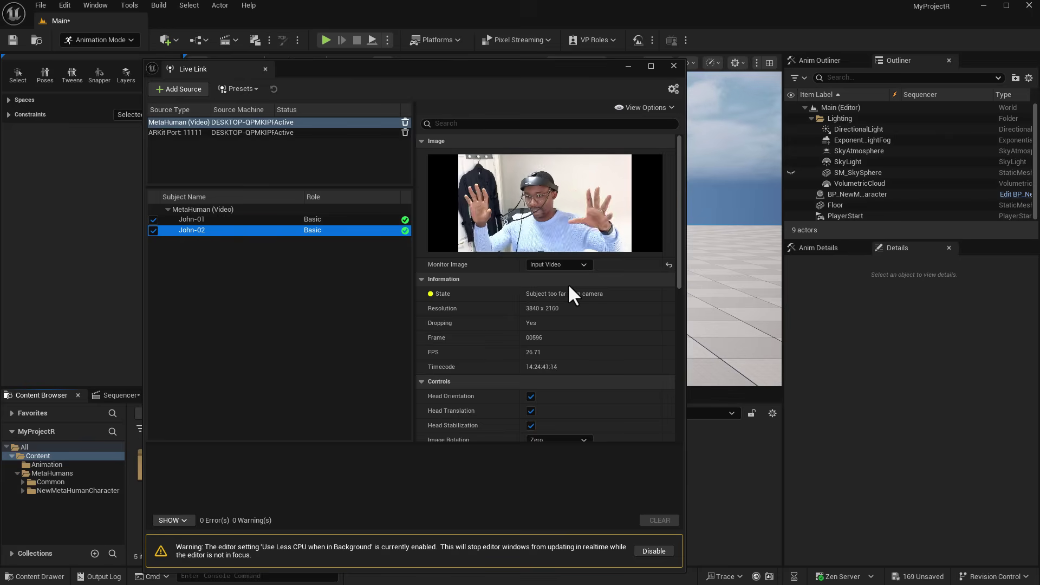
Scroll the Unreal Engine home page and go to the Get Unreal Engine download page.
scroll(589, 185, down, 3)
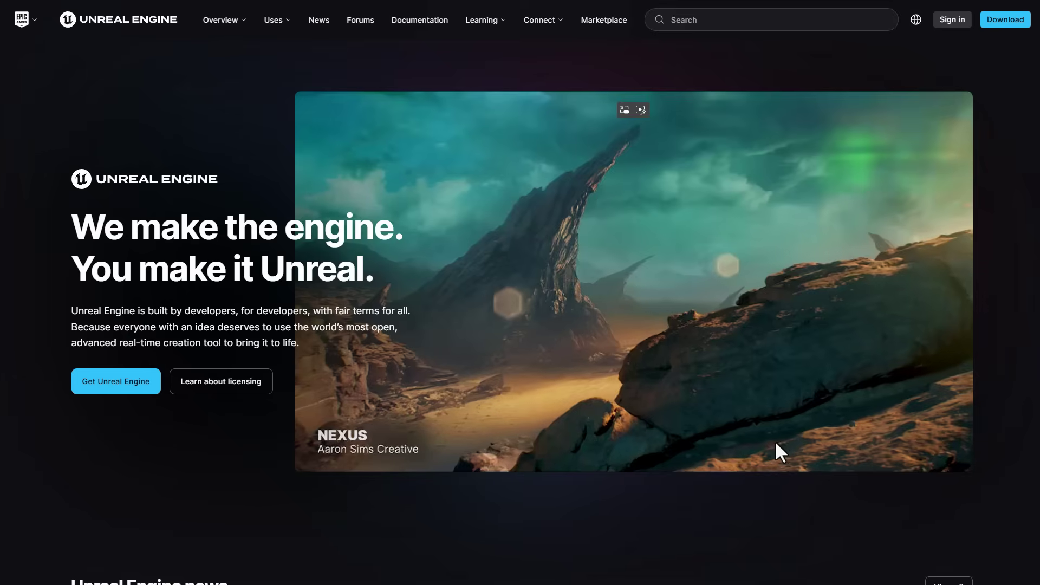
scroll(775, 444, down, 3)
click(113, 220)
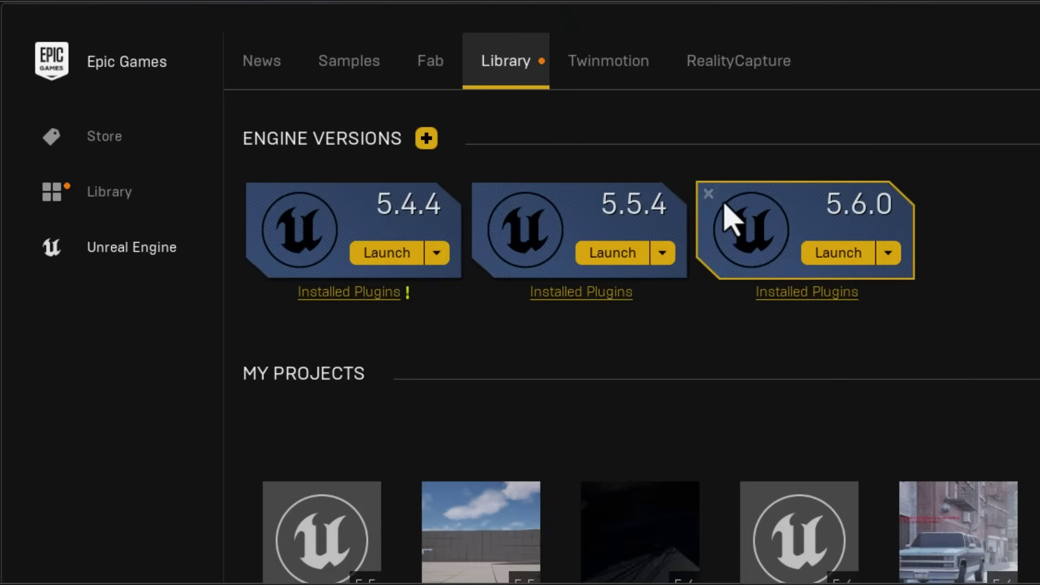
Bring up the installation Options for engine version 5.6.0 in the launcher Library.
click(887, 253)
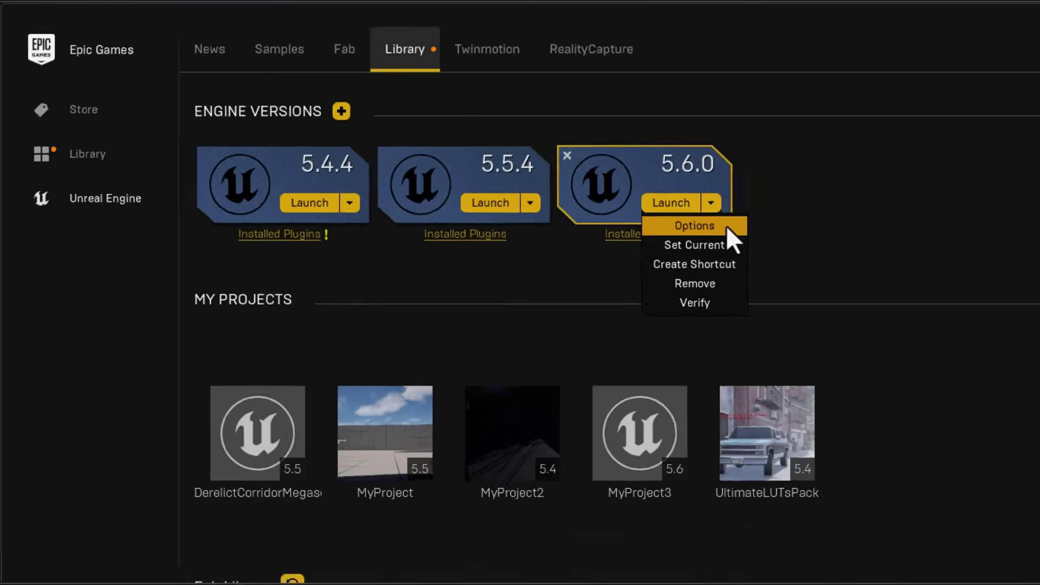
click(904, 283)
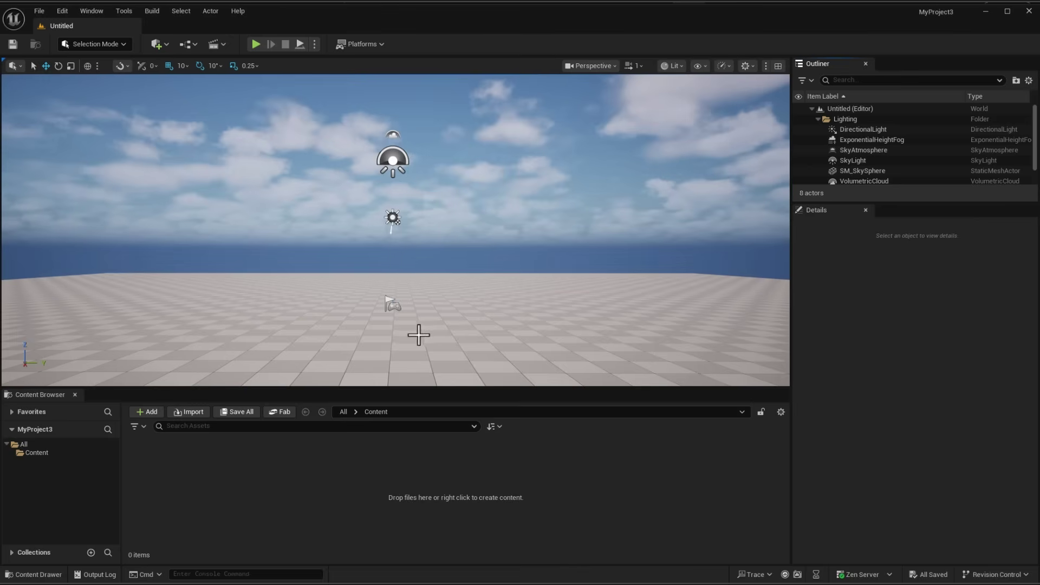
Enable all 'metahuman' plugins, including Live Link and Animator, accept the warning and restart the editor.
mouse_move(411, 299)
right_down()
mouse_move(411, 325)
mouse_move(411, 300)
right_up()
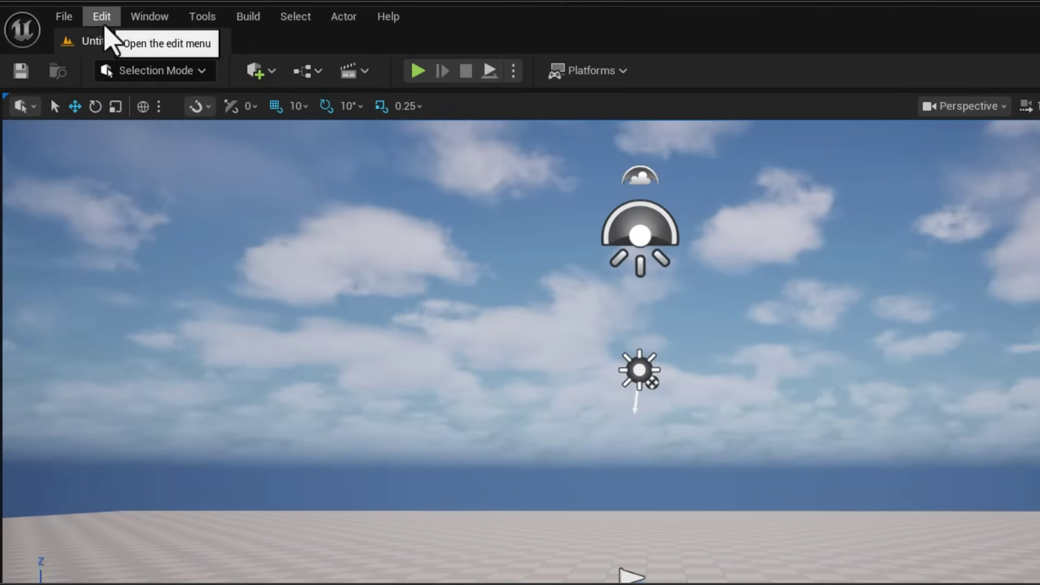
click(63, 11)
click(143, 298)
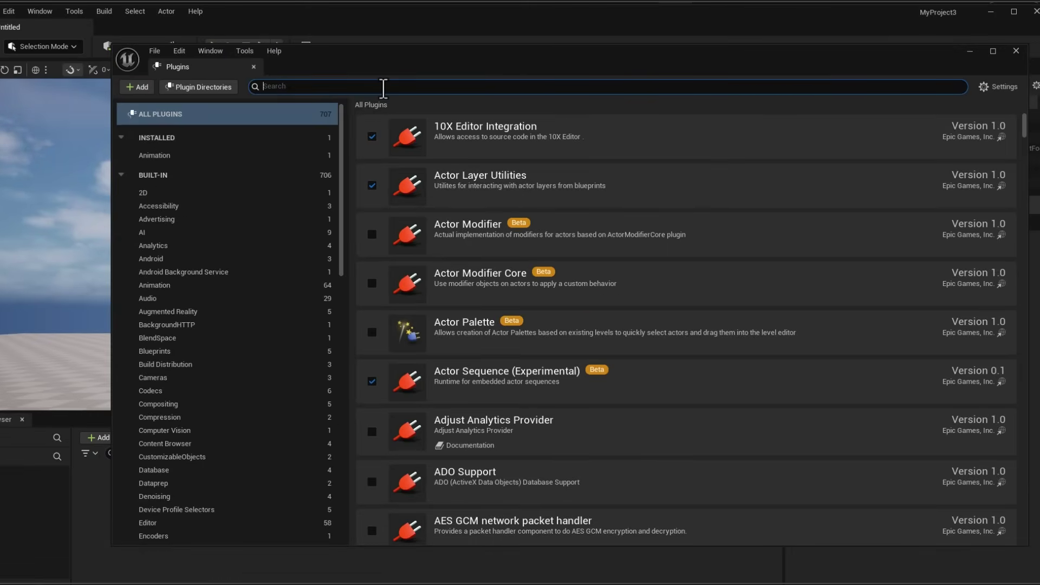
text(metahuman)
click(372, 332)
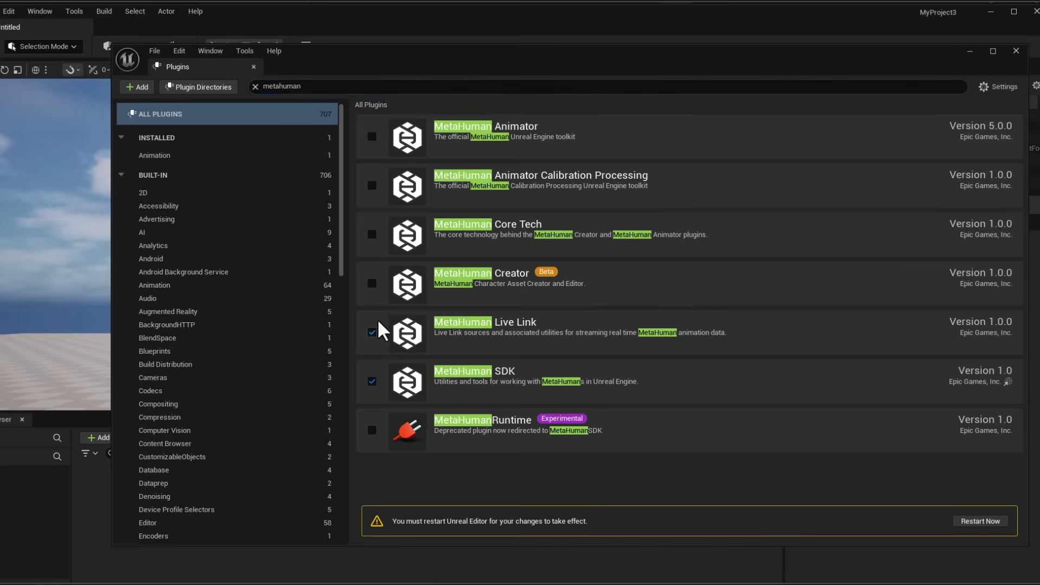
click(649, 329)
click(372, 136)
click(650, 329)
click(987, 522)
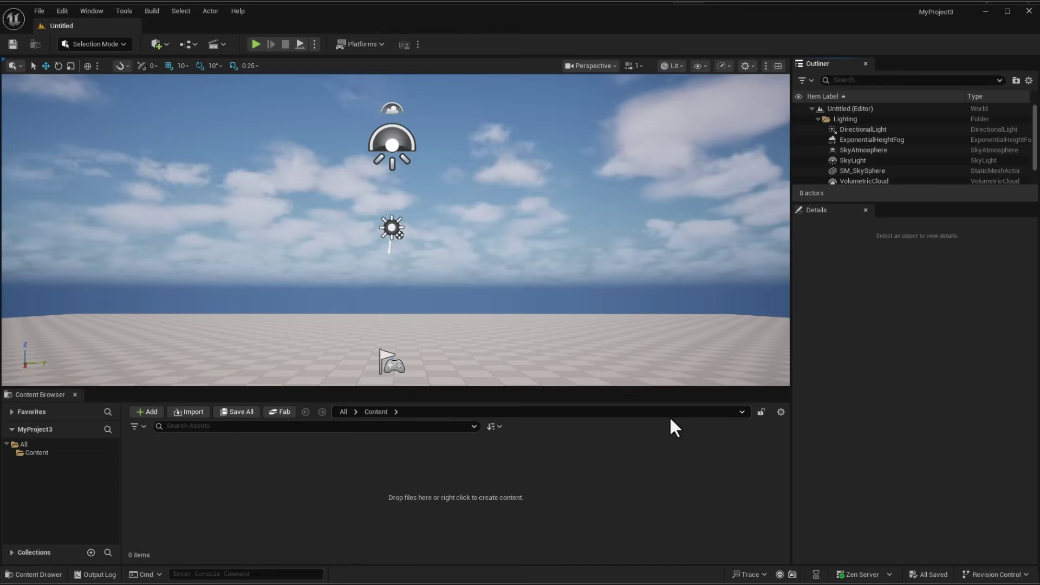
Create a MetaHuman Character asset in Content with the default name and open it.
right_click(160, 464)
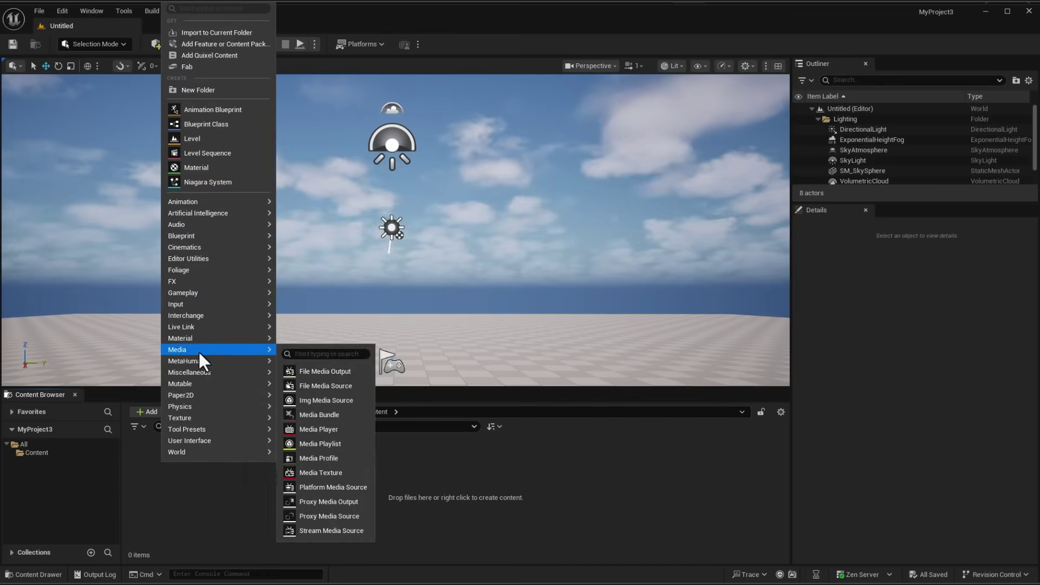
mouse_move(201, 360)
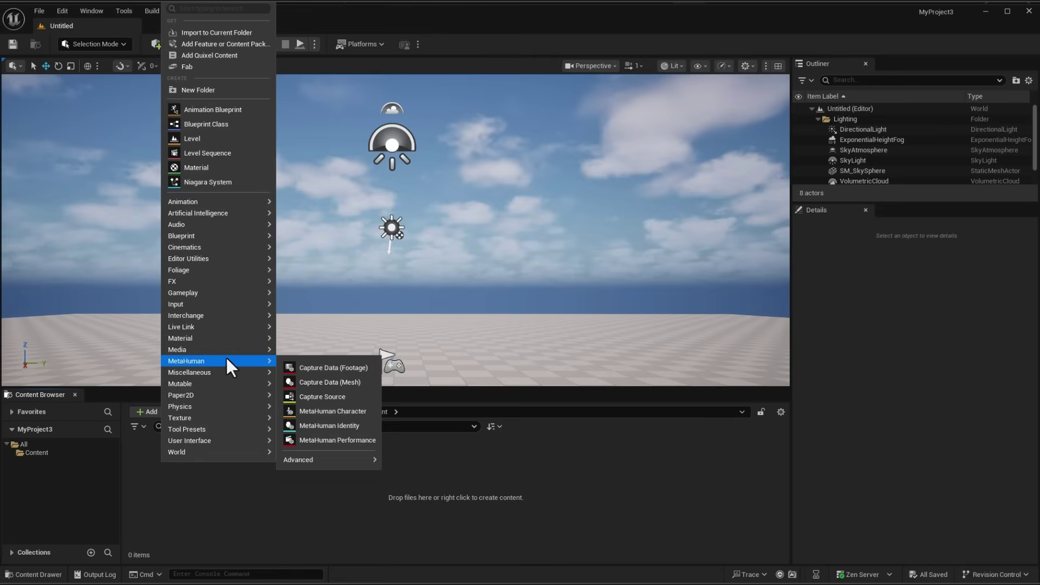
click(333, 411)
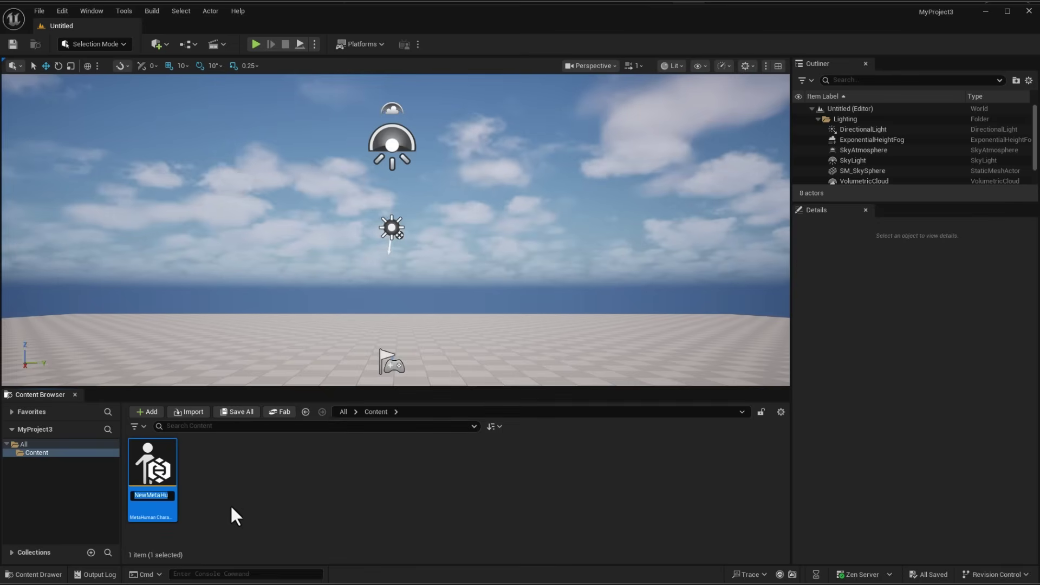
click(213, 475)
double_click(157, 472)
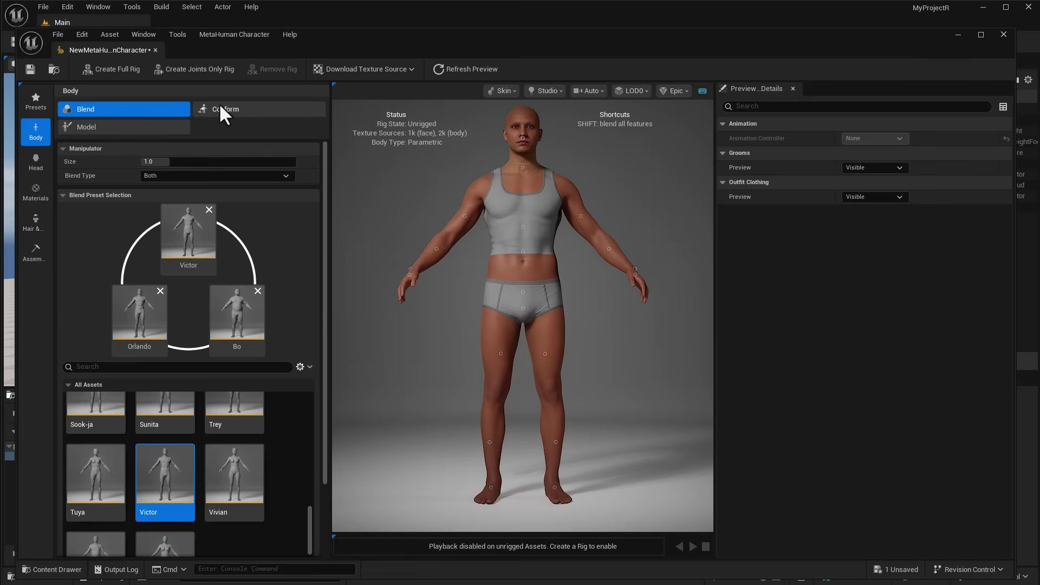
Make the body more muscular using the parametric body measurement sliders.
click(221, 111)
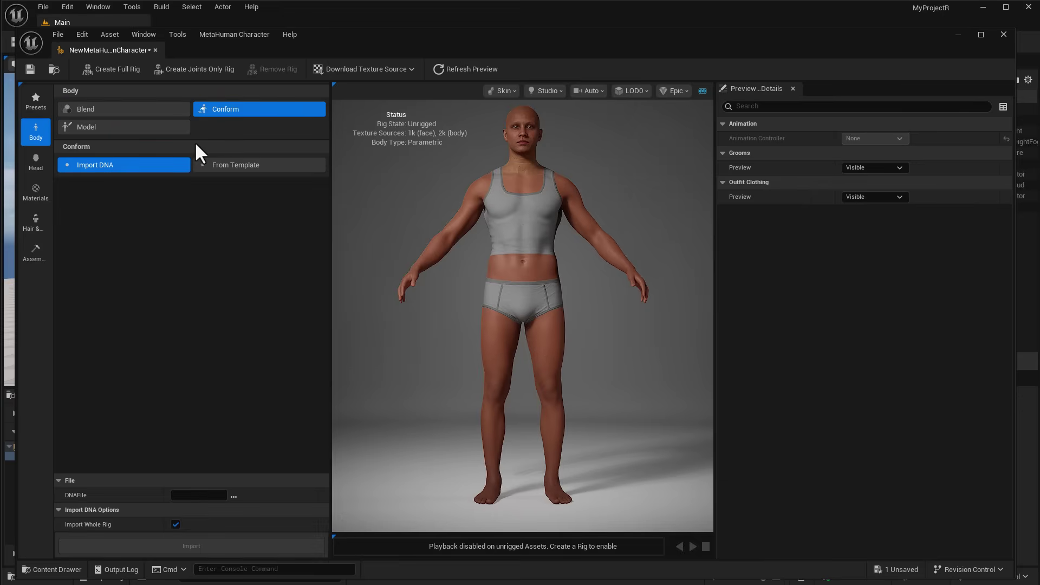
click(116, 111)
click(96, 128)
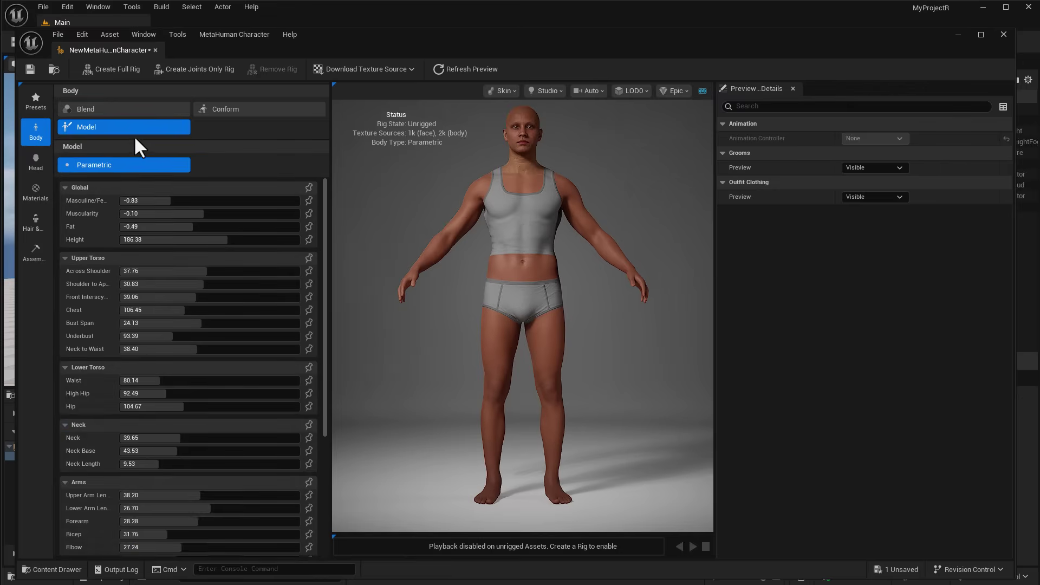
drag(186, 213, 232, 213)
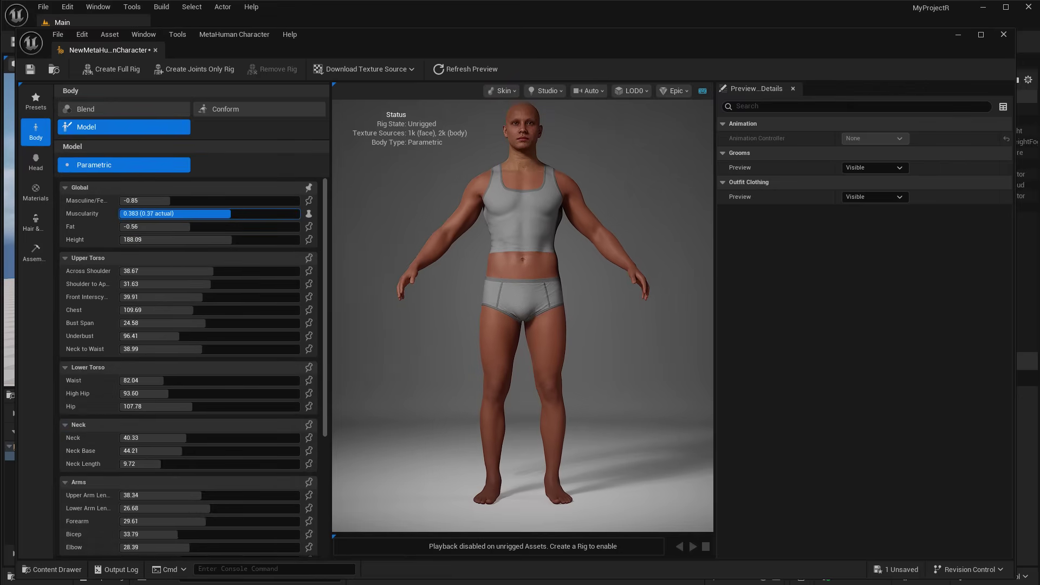
Blend the Bruce and Kelvin presets into the head shape.
click(34, 161)
click(243, 471)
scroll(221, 484, down, 3)
scroll(220, 484, down, 2)
click(234, 449)
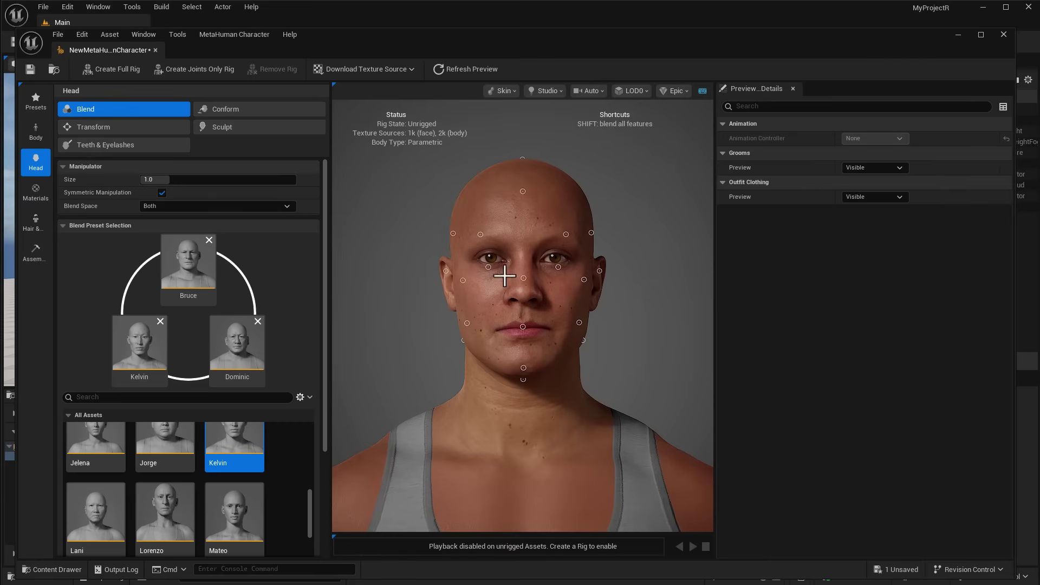
Review the skin tone picker and eye colour presets in the material settings.
click(35, 190)
scroll(162, 477, down, 2)
scroll(154, 482, up, 1)
click(218, 160)
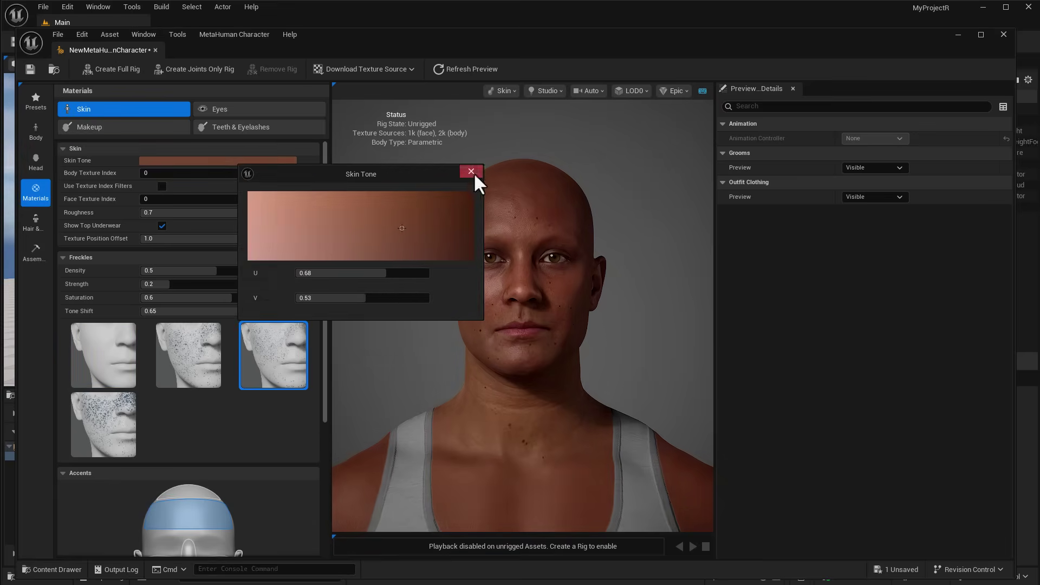
click(471, 171)
scroll(221, 341, down, 3)
click(259, 109)
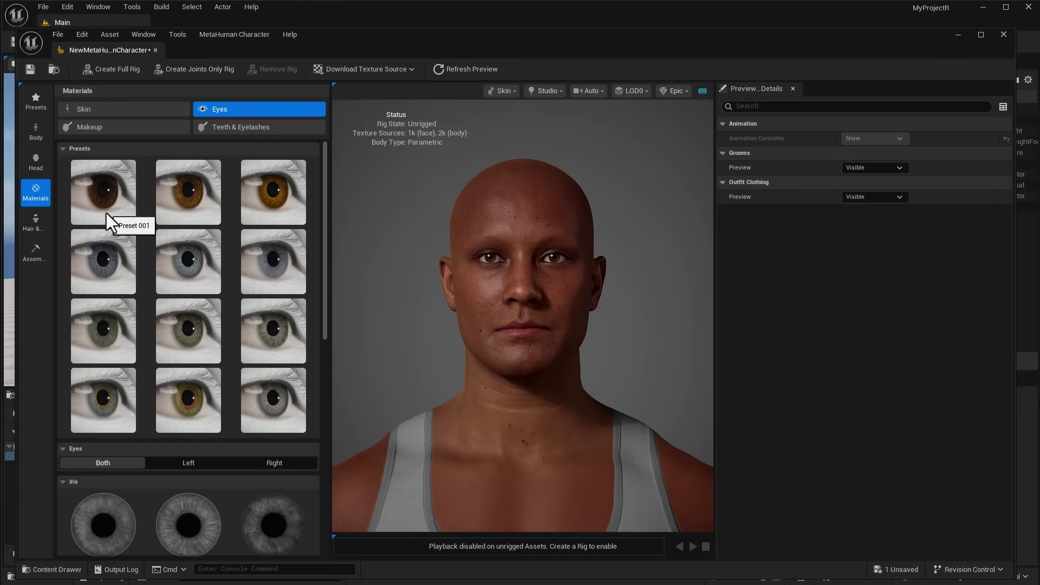
Give him Short Afro Fade hair, Medium Unruly eyebrows and Long Curl eyelashes.
click(36, 220)
scroll(214, 331, down, 4)
click(82, 263)
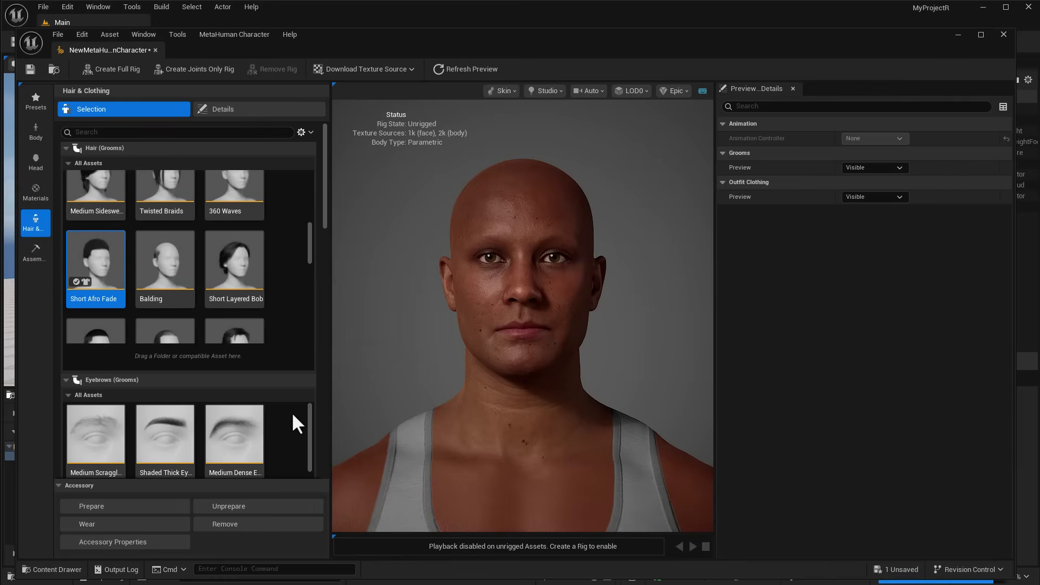
scroll(311, 263, down, 2)
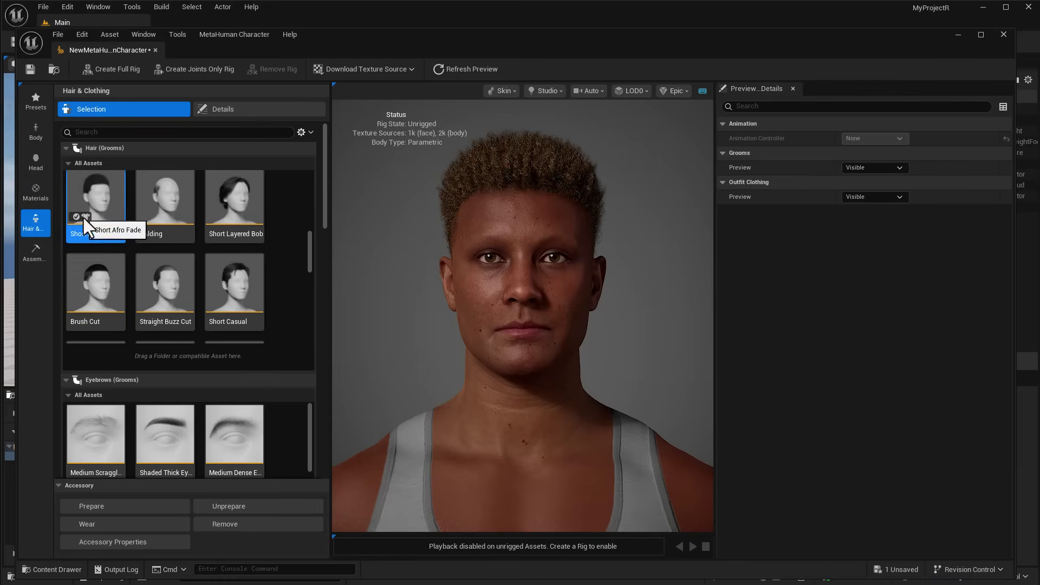
scroll(318, 355, down, 5)
click(232, 303)
scroll(217, 314, down, 3)
click(119, 317)
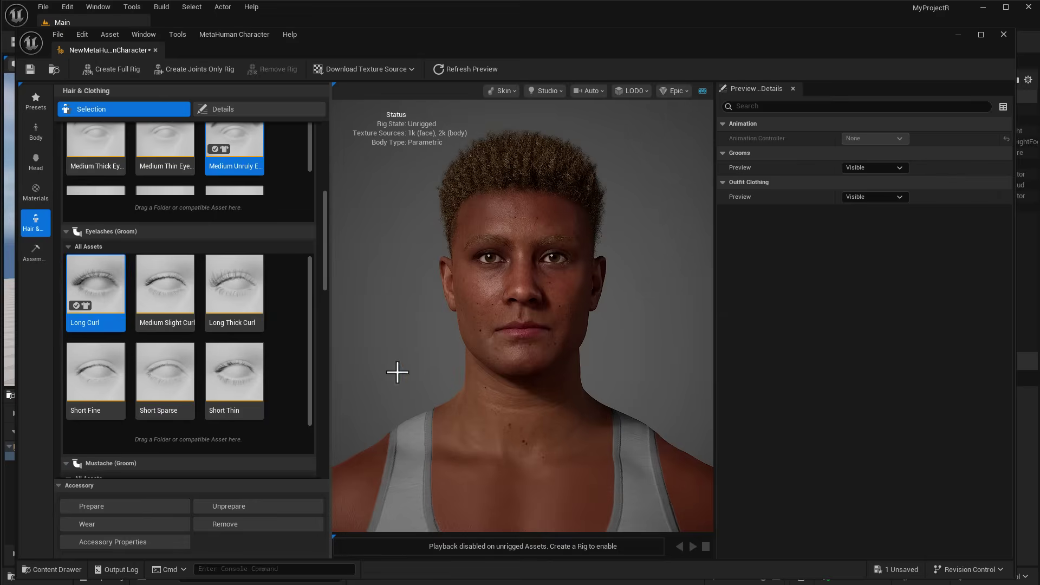
Add a goatee beard and the Long Handlebar mustache.
drag(402, 374, 352, 380)
scroll(279, 423, down, 12)
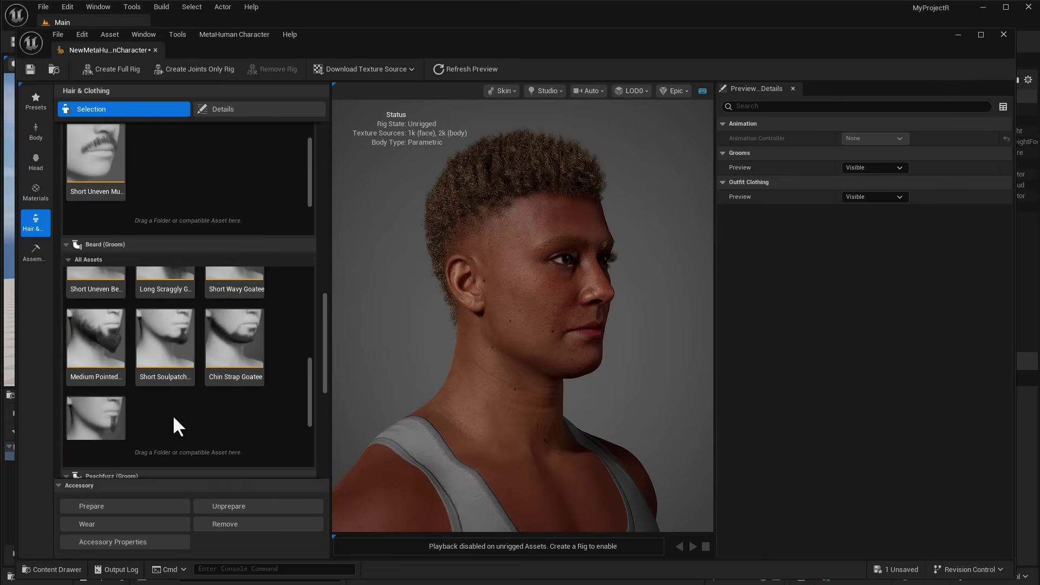
scroll(172, 414, up, 2)
click(233, 353)
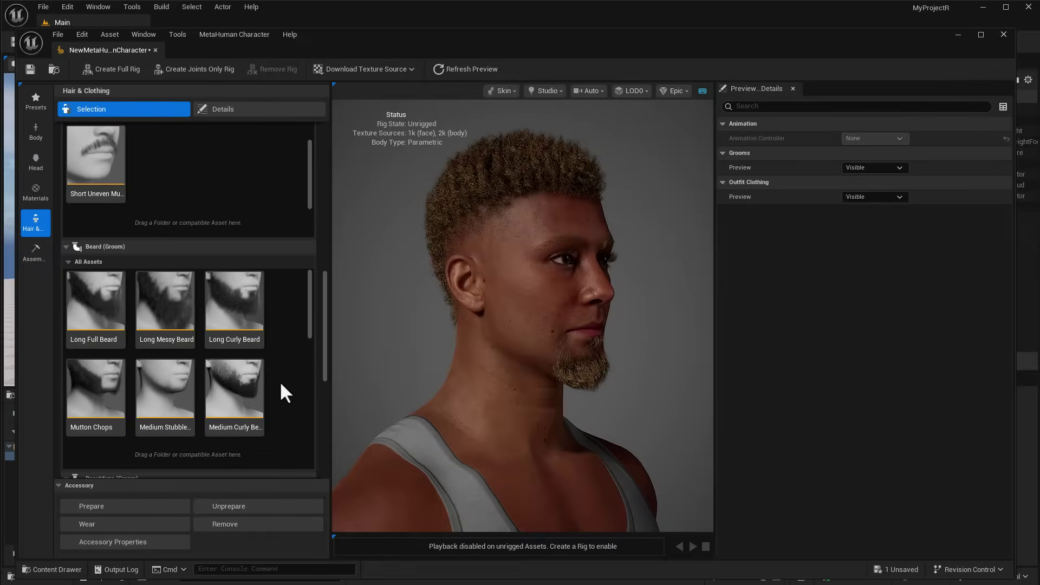
scroll(303, 395, up, 4)
scroll(225, 399, up, 3)
click(165, 303)
scroll(184, 217, down, 2)
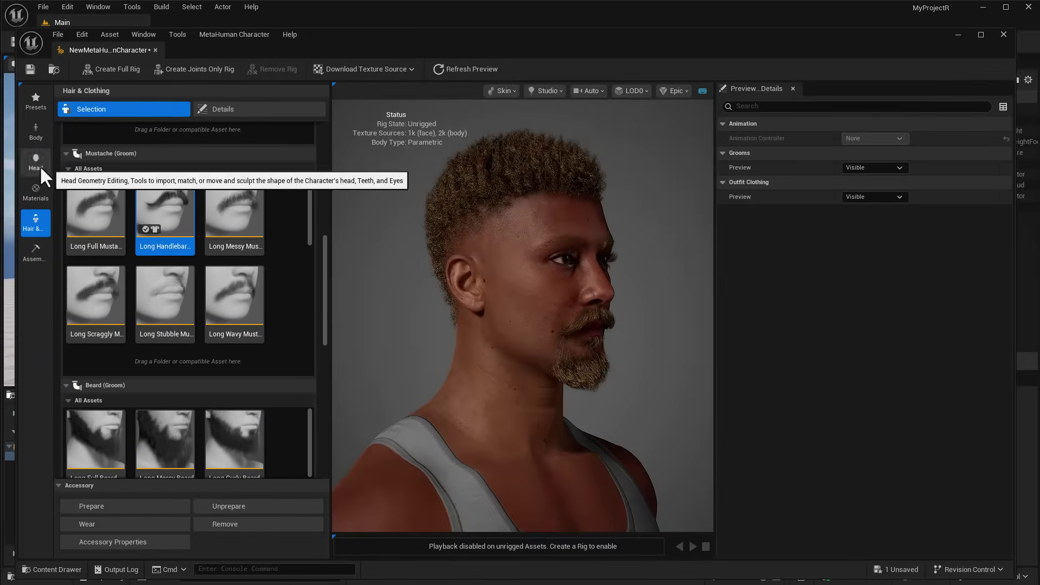
Open the groom detail settings and select the hair Melanin value.
click(203, 111)
click(71, 171)
click(66, 226)
click(204, 200)
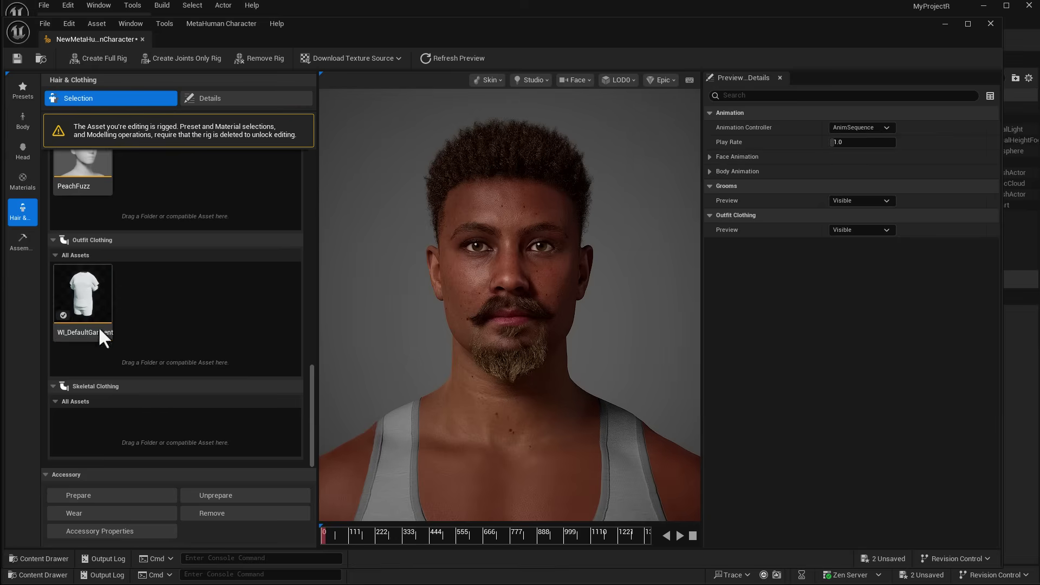
Dress the character in the default T-shirt and auto-rig its face and body.
click(103, 333)
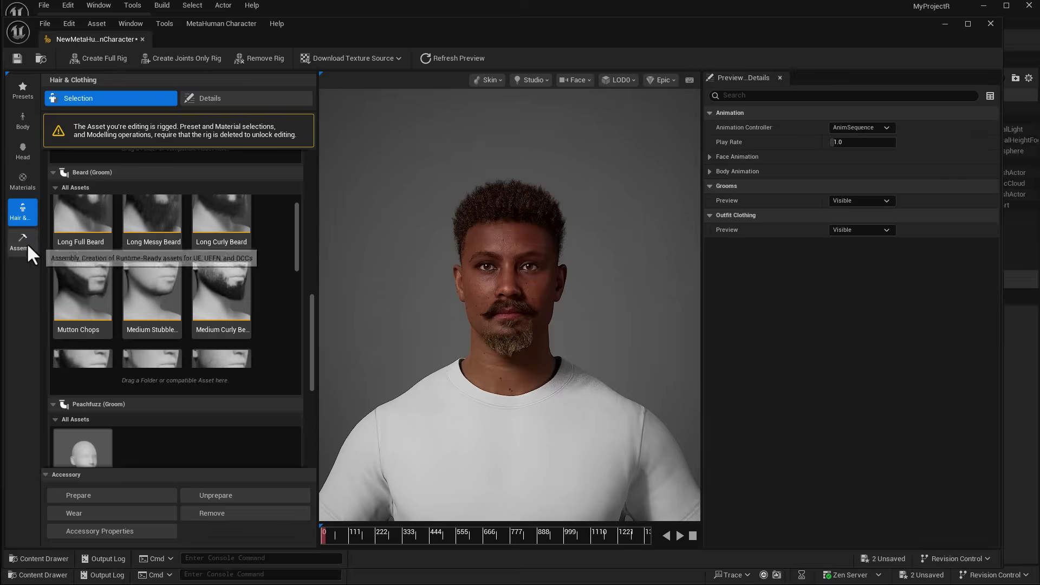
click(23, 242)
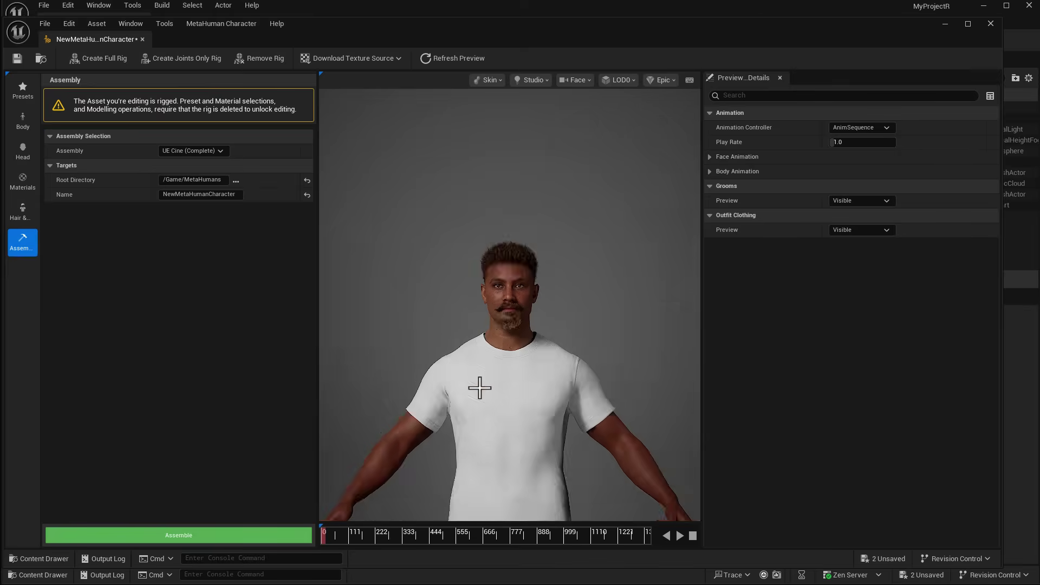
click(106, 59)
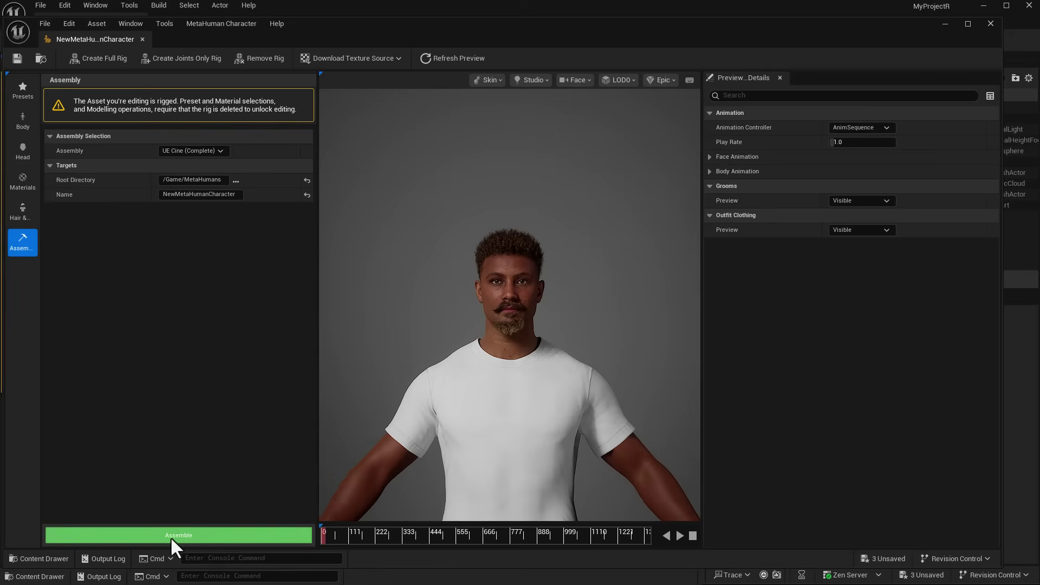
Assemble the MetaHuman with UE Cine (Complete) into /Game/MetaHumans and save the asset.
click(365, 58)
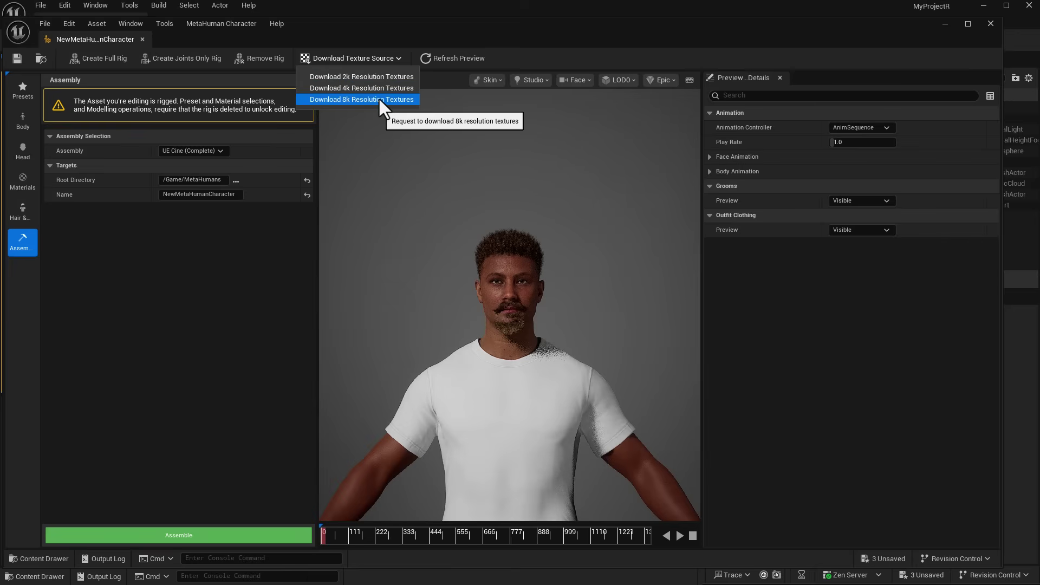
click(431, 219)
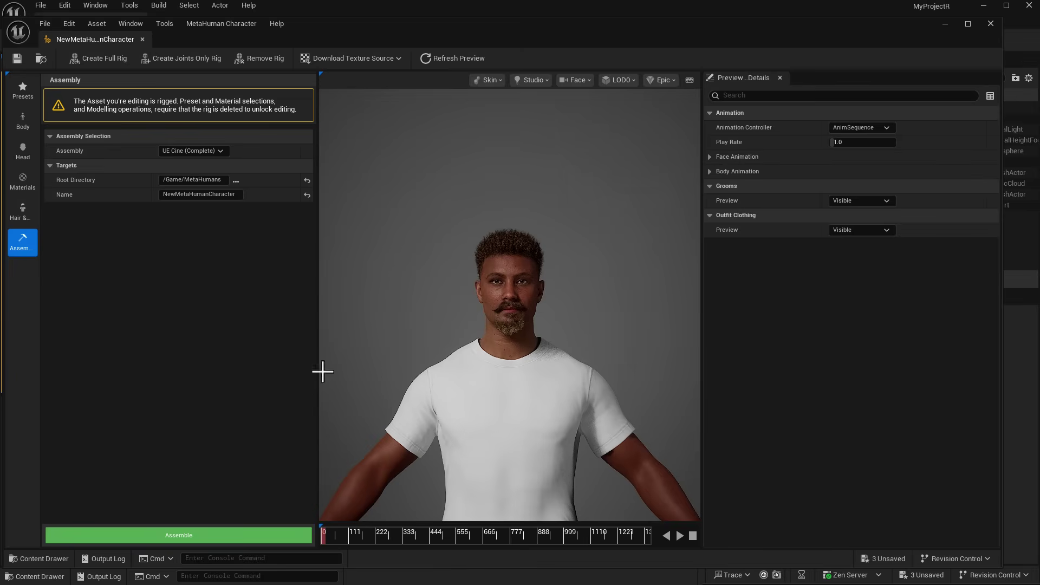
click(102, 534)
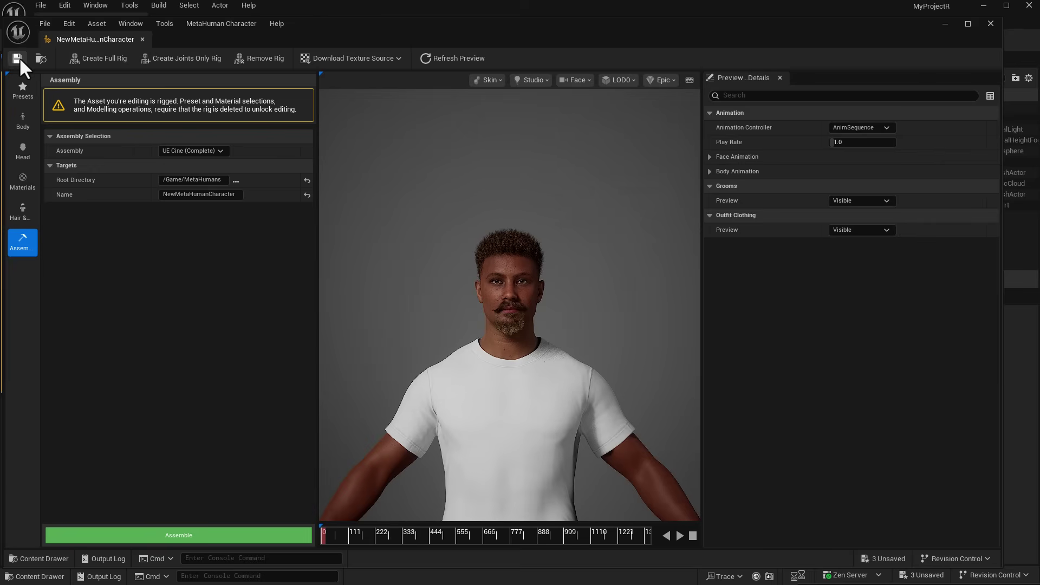
click(18, 58)
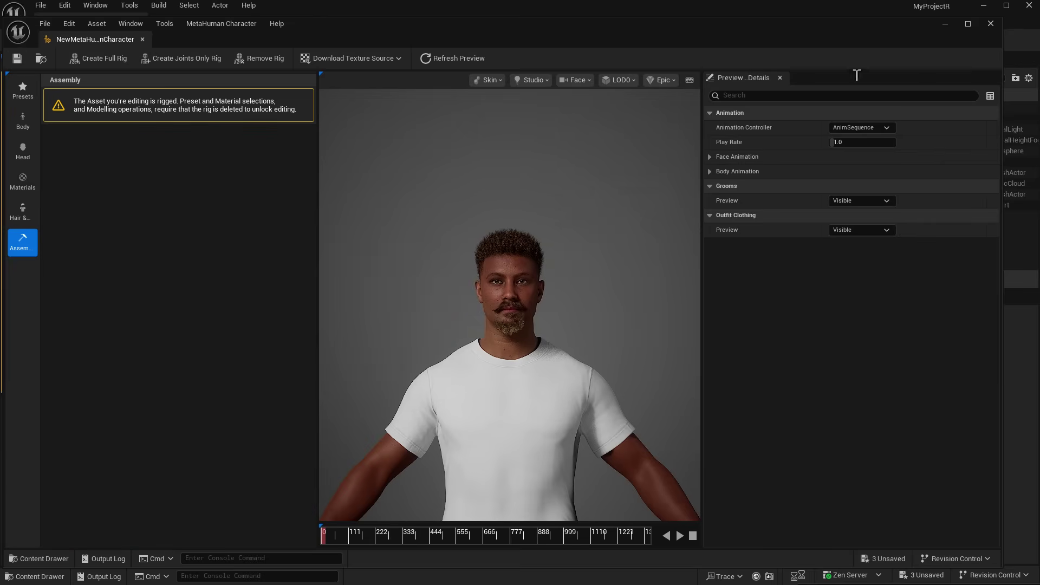
Close the character editor and place BP_NewMetaHumanCharacter from MetaHumans > NewMetaHumanCharacter into the level.
click(990, 23)
double_click(169, 463)
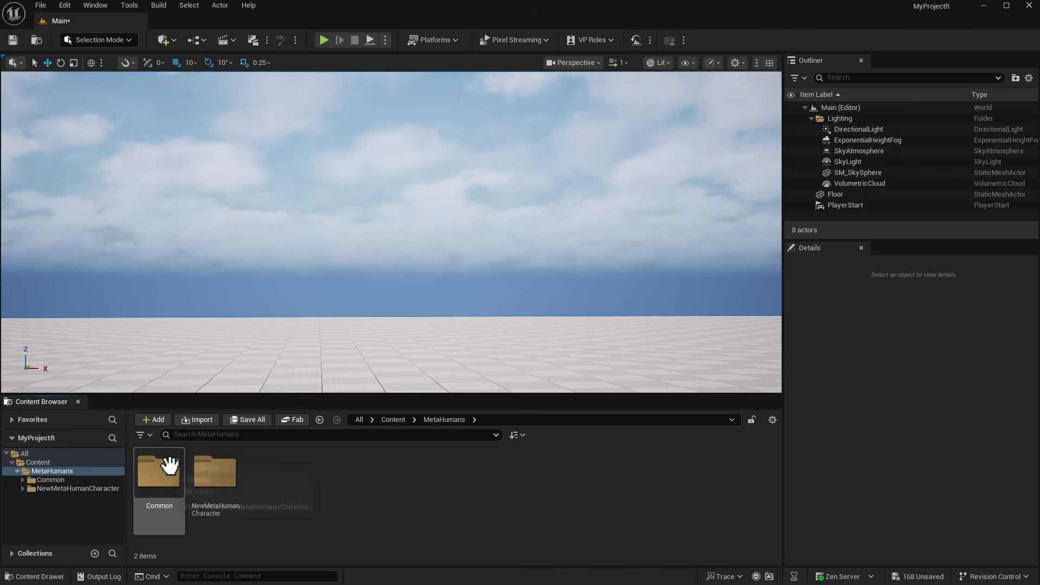
click(221, 476)
double_click(222, 476)
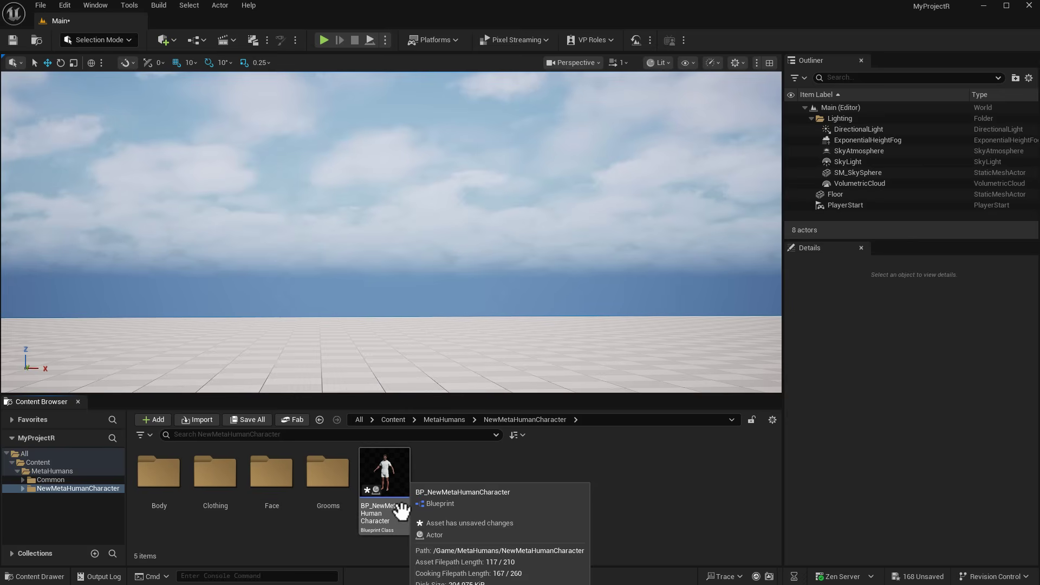
drag(402, 510, 351, 353)
Lower the camera speed to 0.1 and frame a close-up of the character's face.
key(f)
mouse_move(388, 307)
right_down()
mouse_move(388, 227)
mouse_move(368, 238)
mouse_move(422, 238)
mouse_move(398, 239)
mouse_move(390, 304)
right_up()
key(f)
click(620, 62)
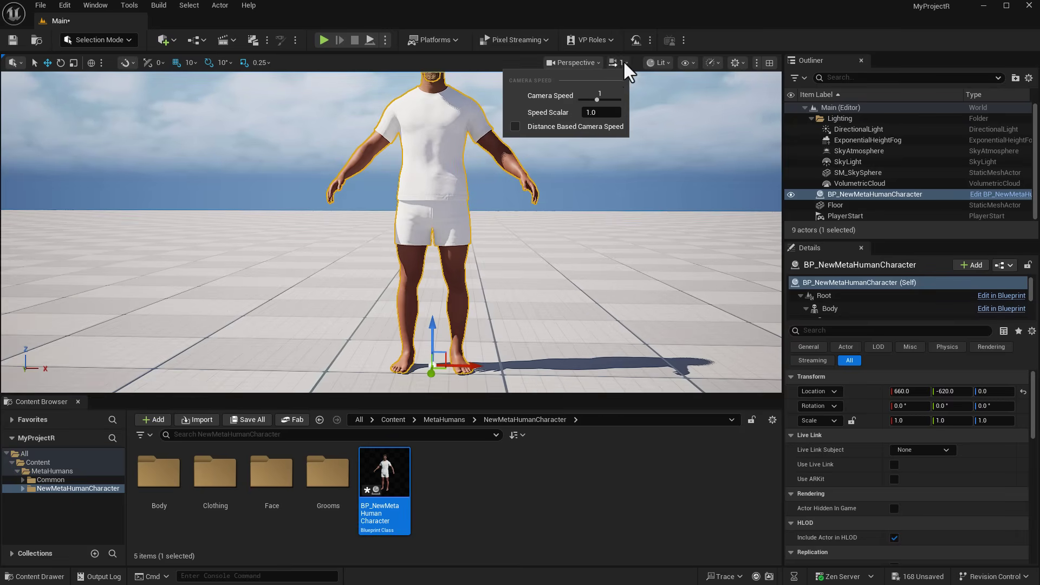
drag(593, 100, 596, 101)
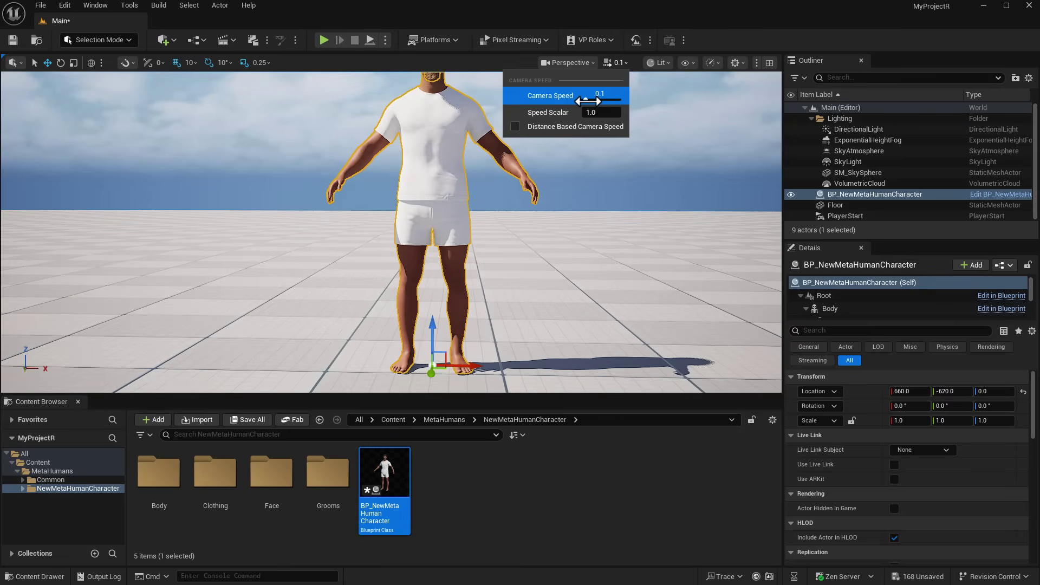
right_drag(573, 125, 573, 125)
click(573, 124)
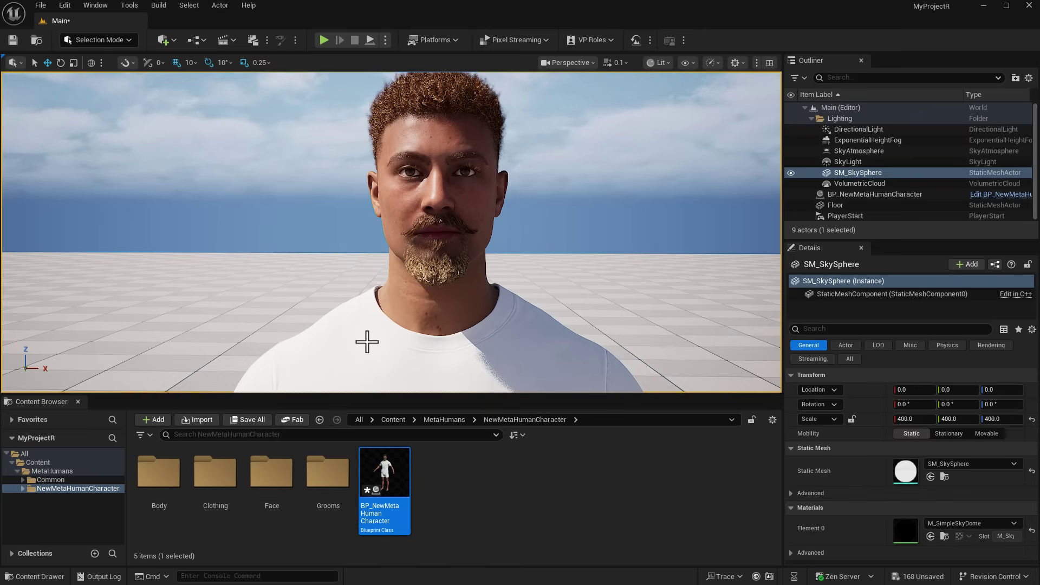
click(99, 6)
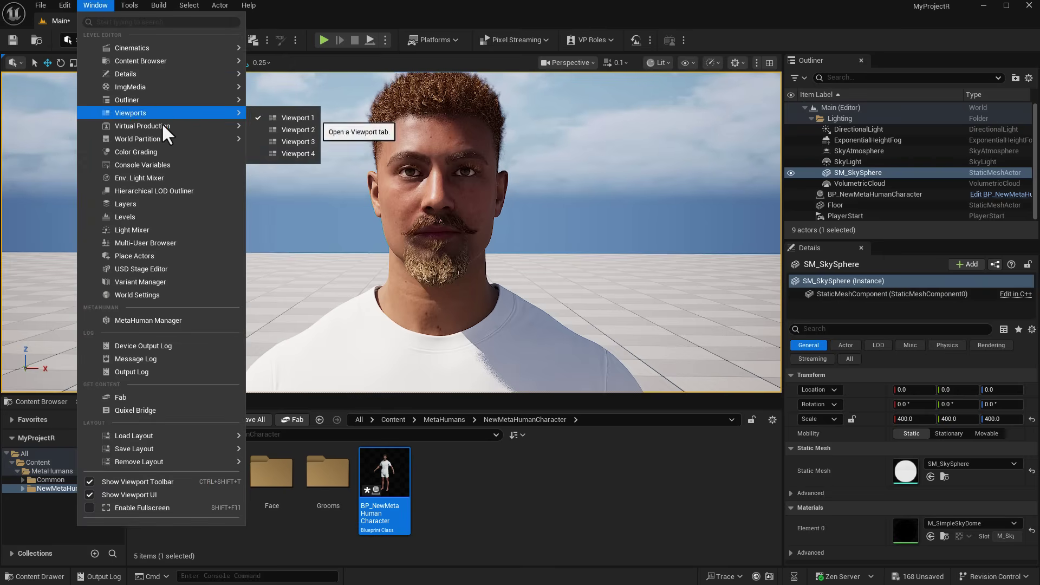
Open Live Link via Window > Virtual Production, add a MetaHuman (Video) source and select it.
mouse_move(164, 128)
click(303, 181)
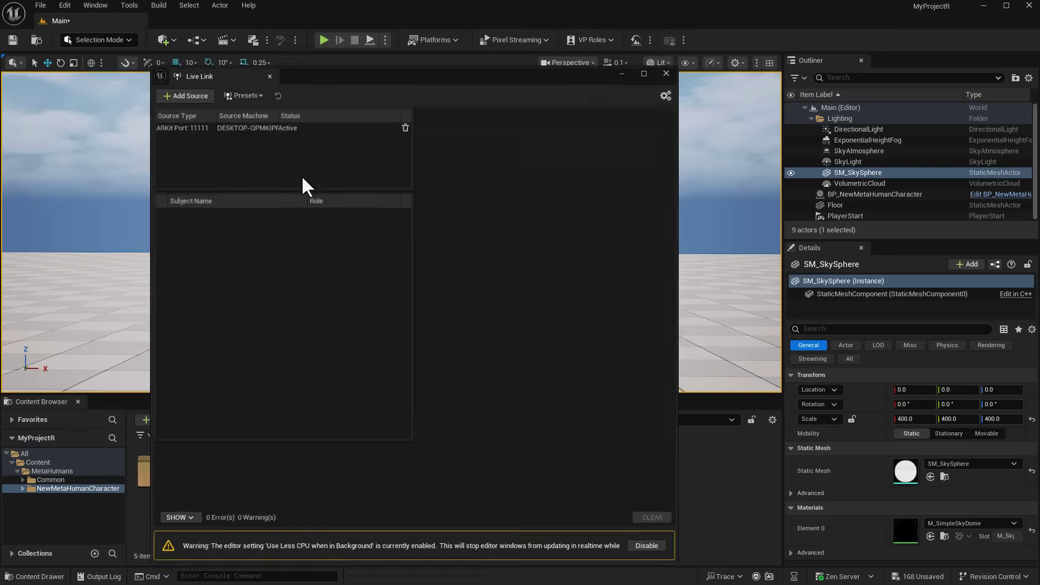
click(201, 89)
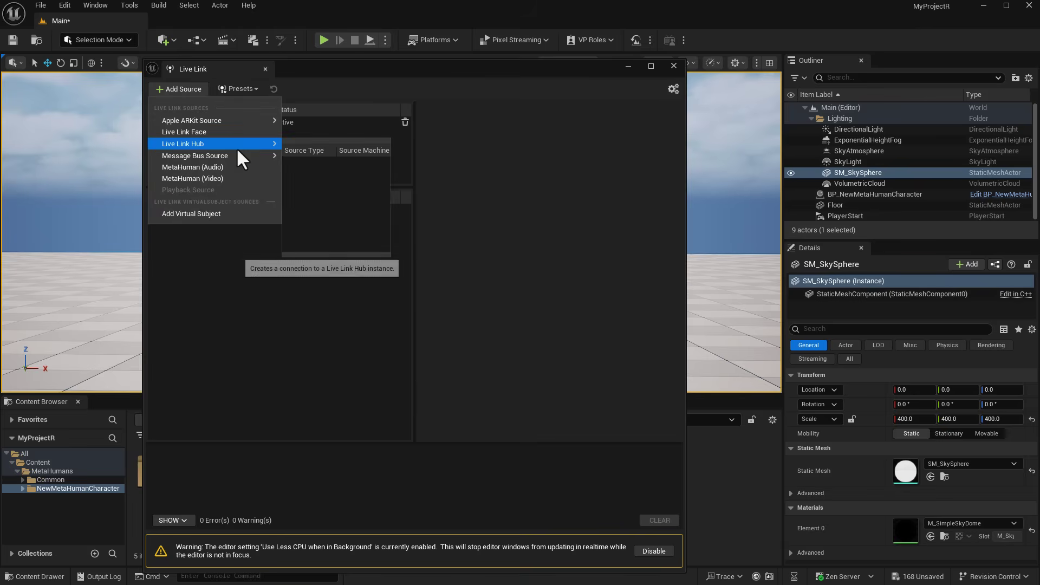
click(210, 179)
click(194, 122)
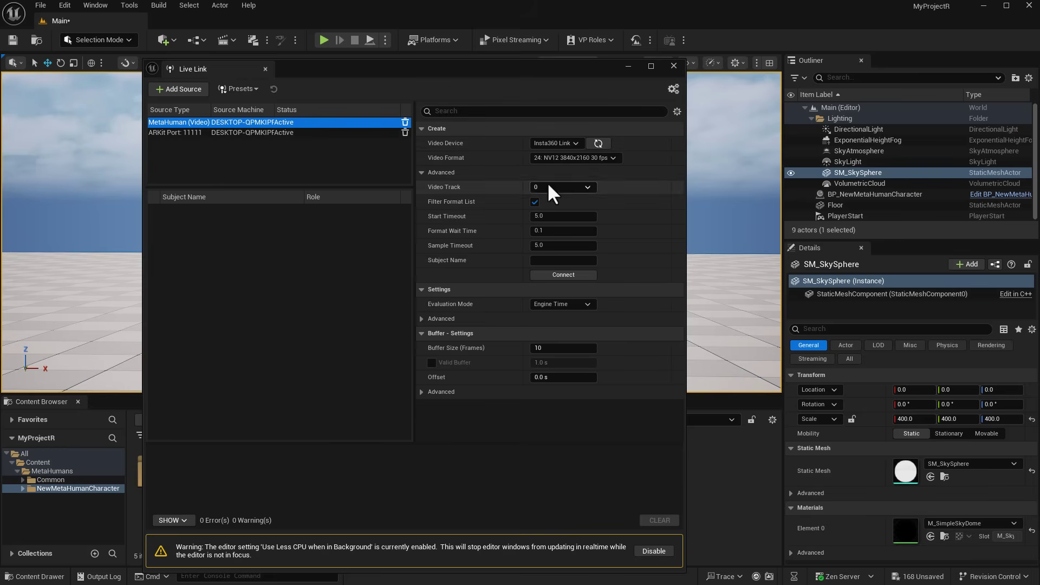
Set the video device to Rokoko Headcam, name the subject, connect, and select the new subject.
click(552, 143)
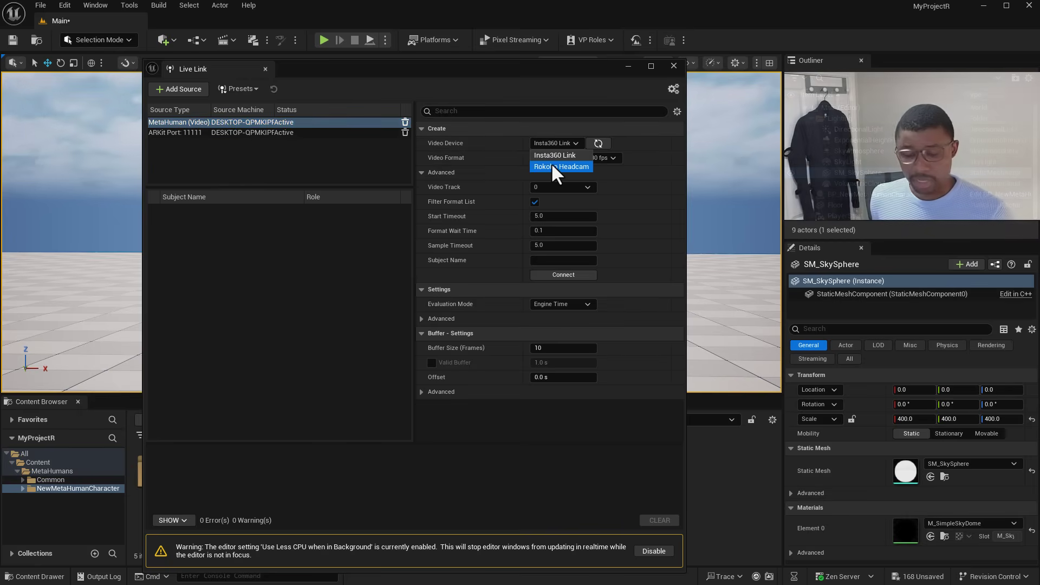
click(553, 166)
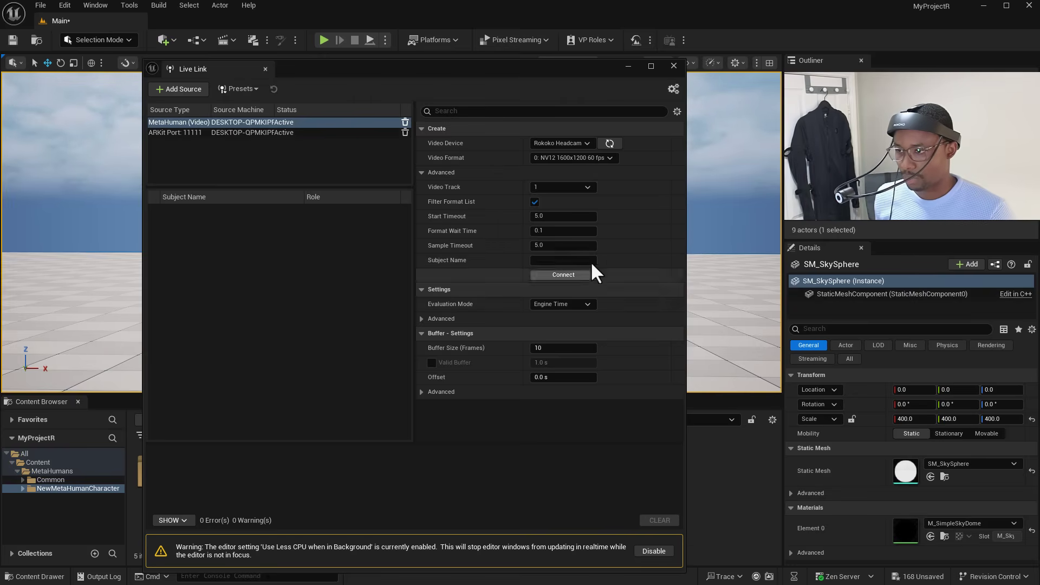
click(575, 261)
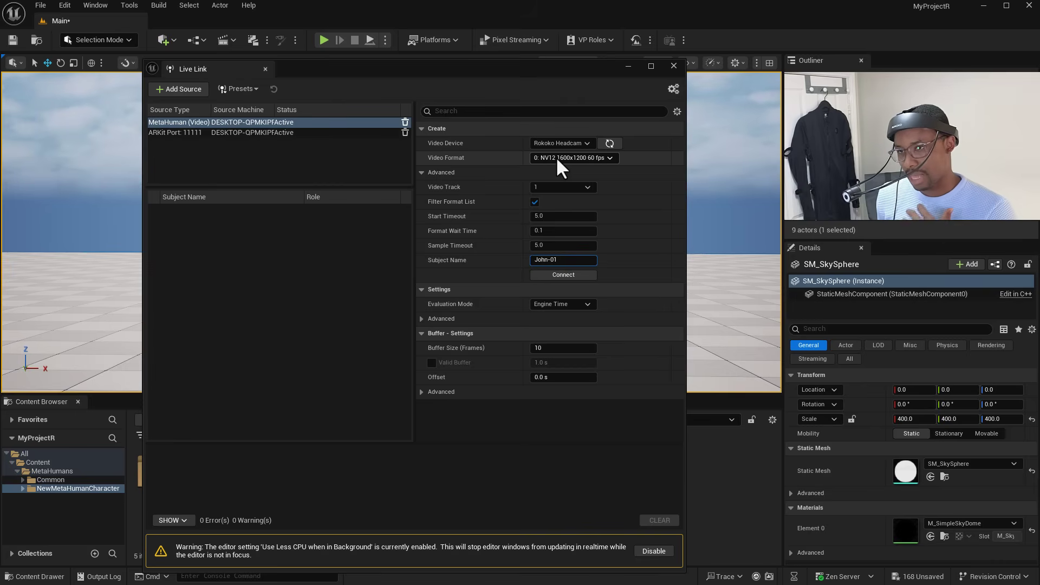
click(555, 274)
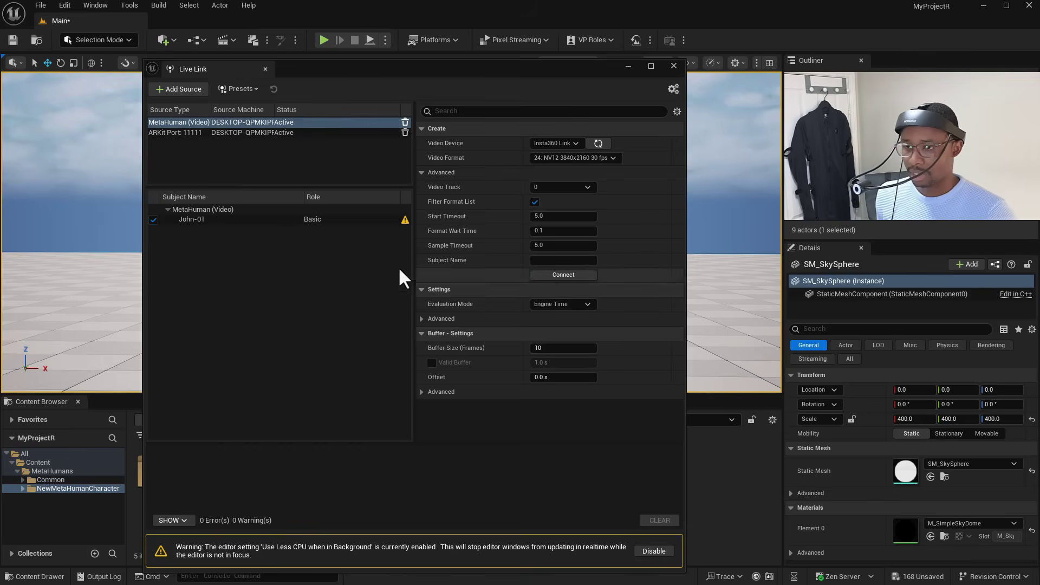
click(268, 218)
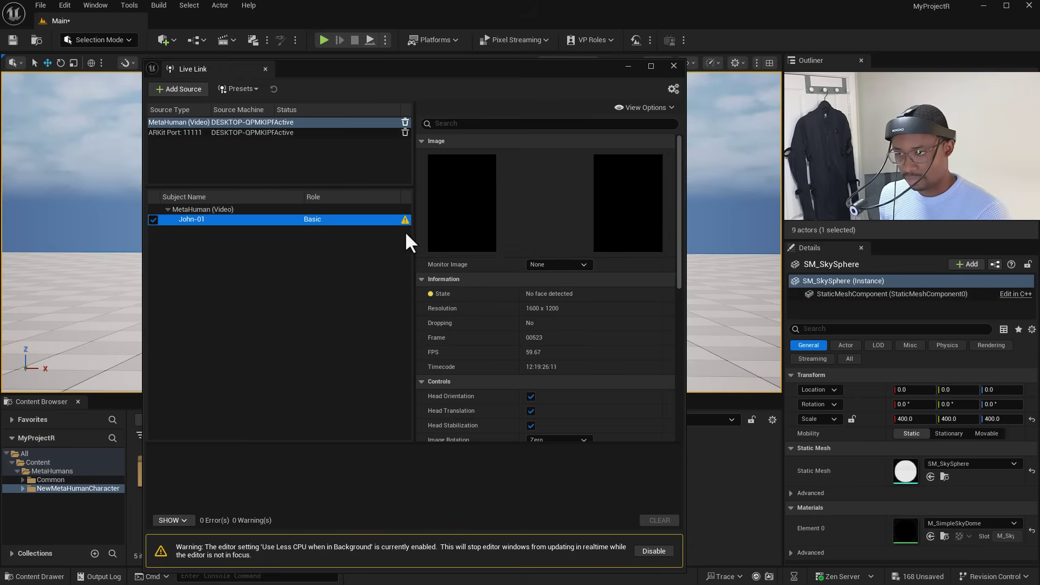
Set Monitor Image to Input Video and Image Rotation to Two Seventy for the headcam subject.
click(535, 265)
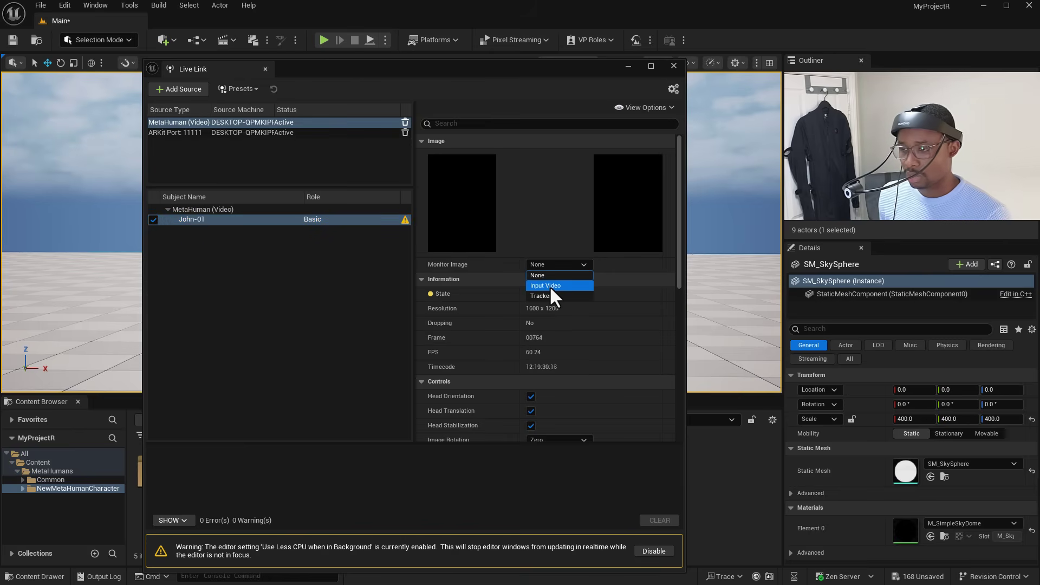
click(550, 285)
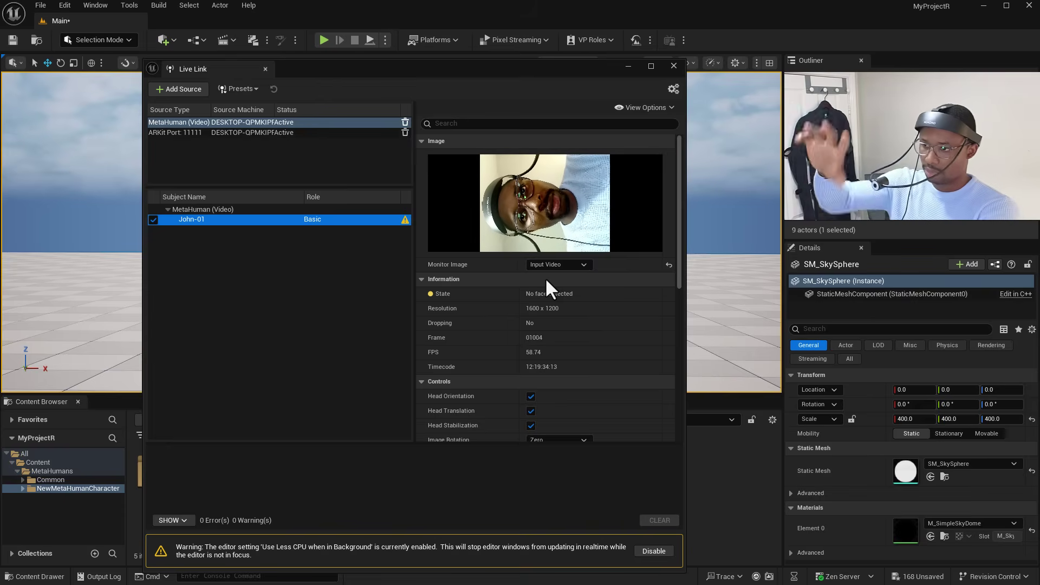
scroll(591, 347, down, 3)
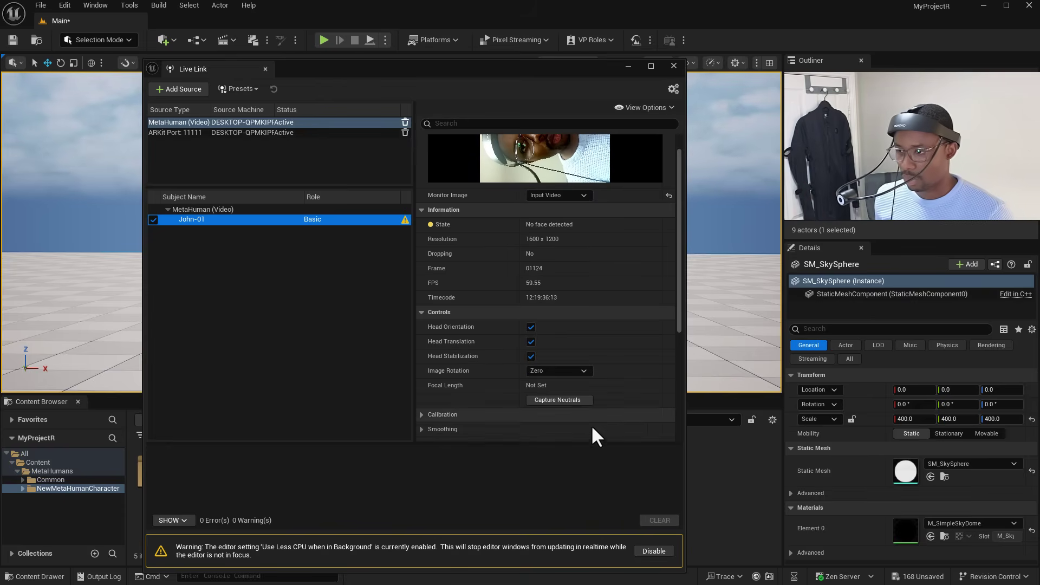
click(583, 372)
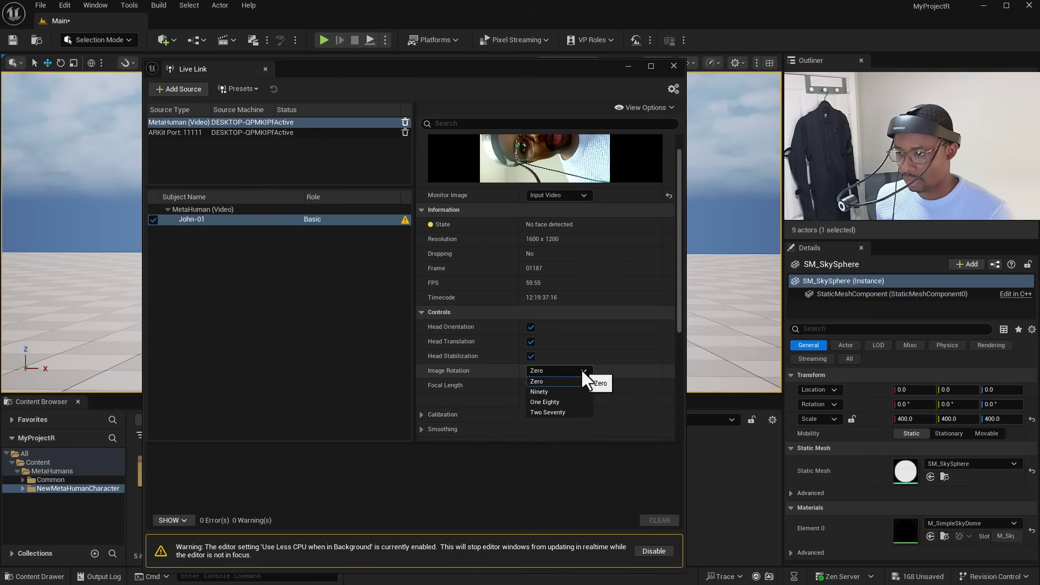
click(557, 411)
scroll(588, 342, up, 3)
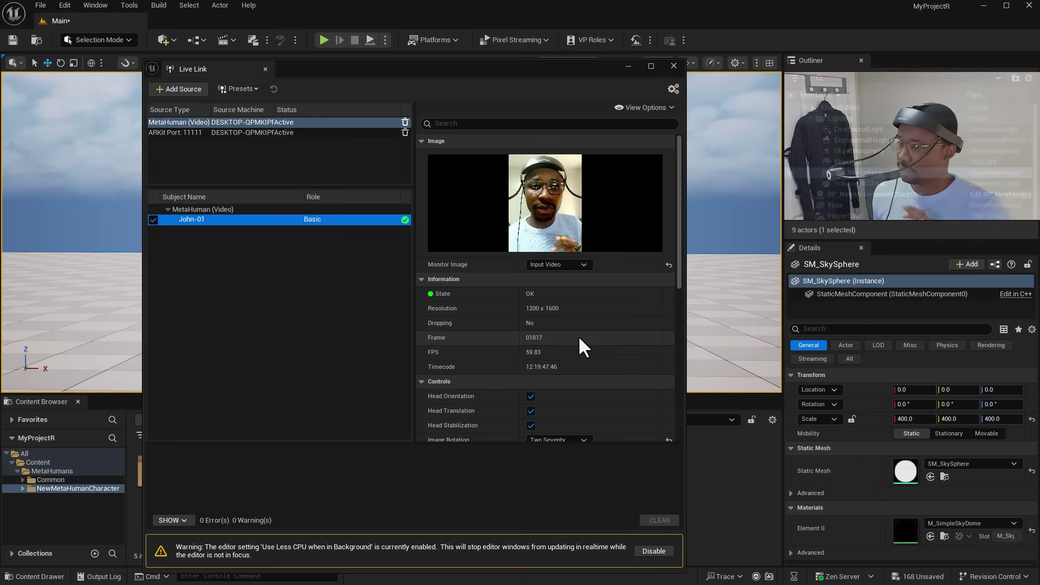
Close Live Link and assign the headcam subject as BP_NewMetaHumanCharacter's Live Link Subject.
click(679, 65)
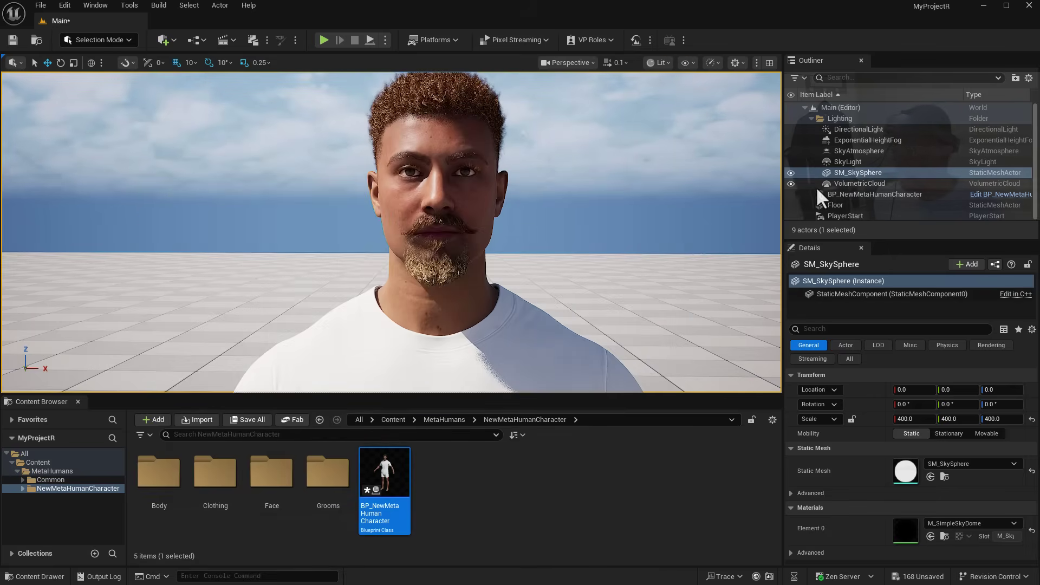
click(833, 196)
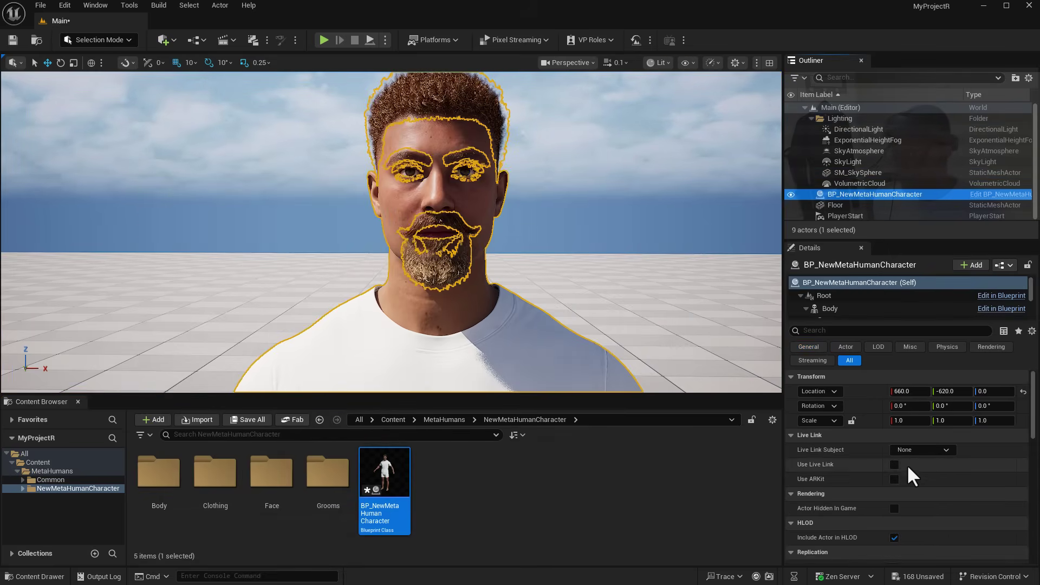
click(947, 448)
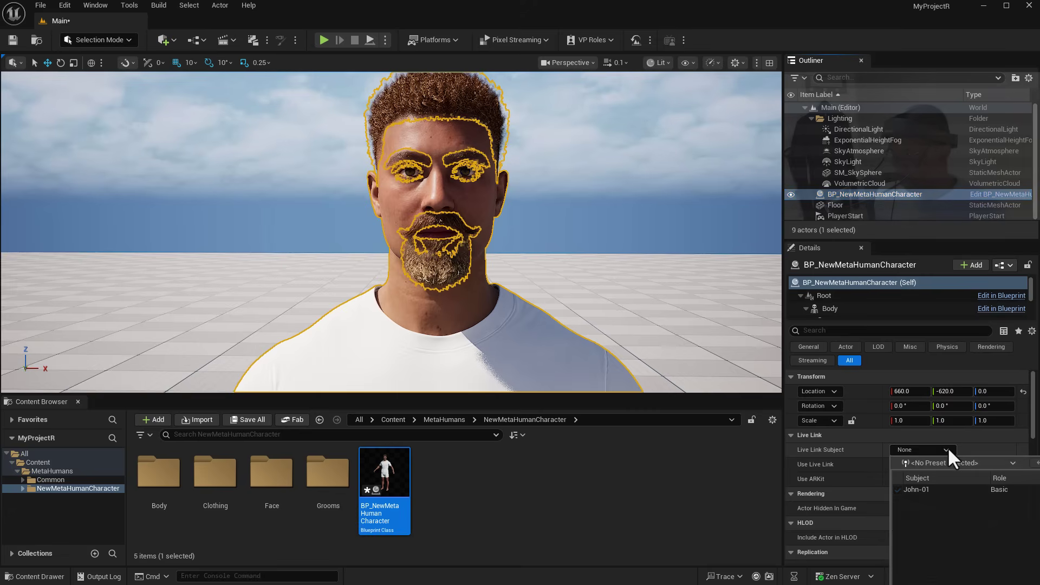
click(934, 488)
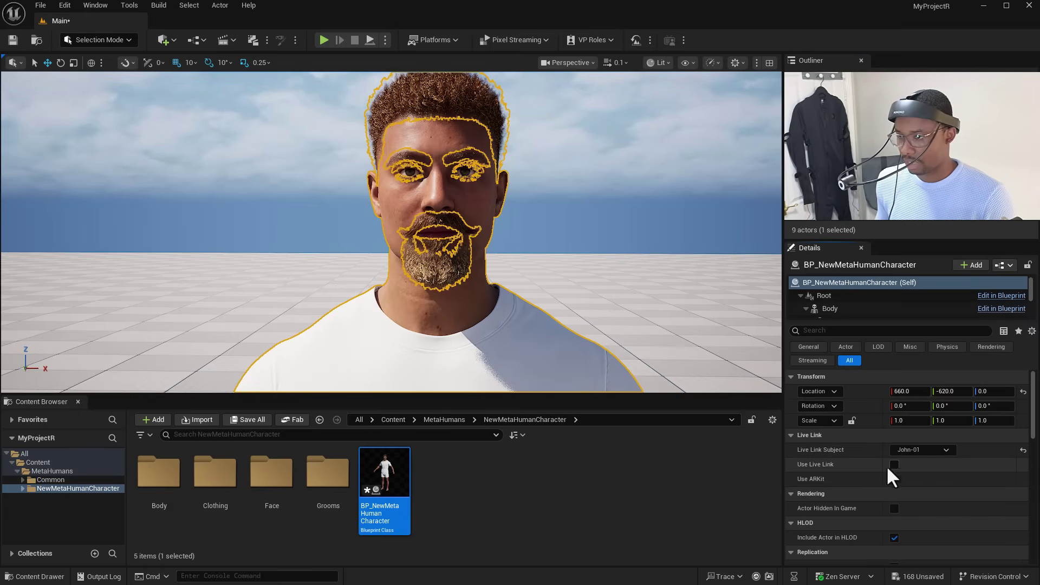
click(606, 171)
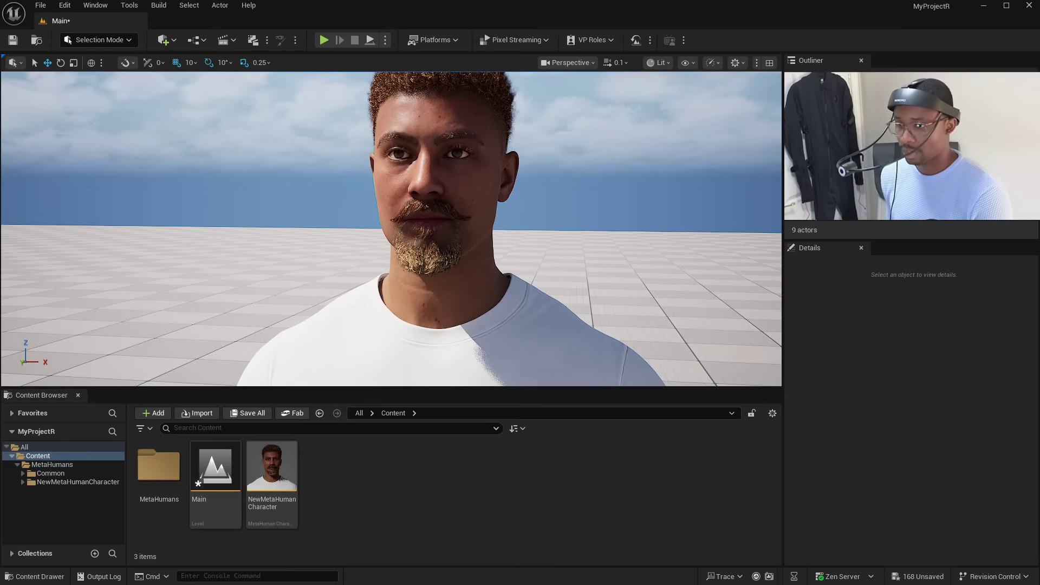
Create a new Level Sequence asset in the Content folder and open NewLevelSequence for editing.
right_click(327, 486)
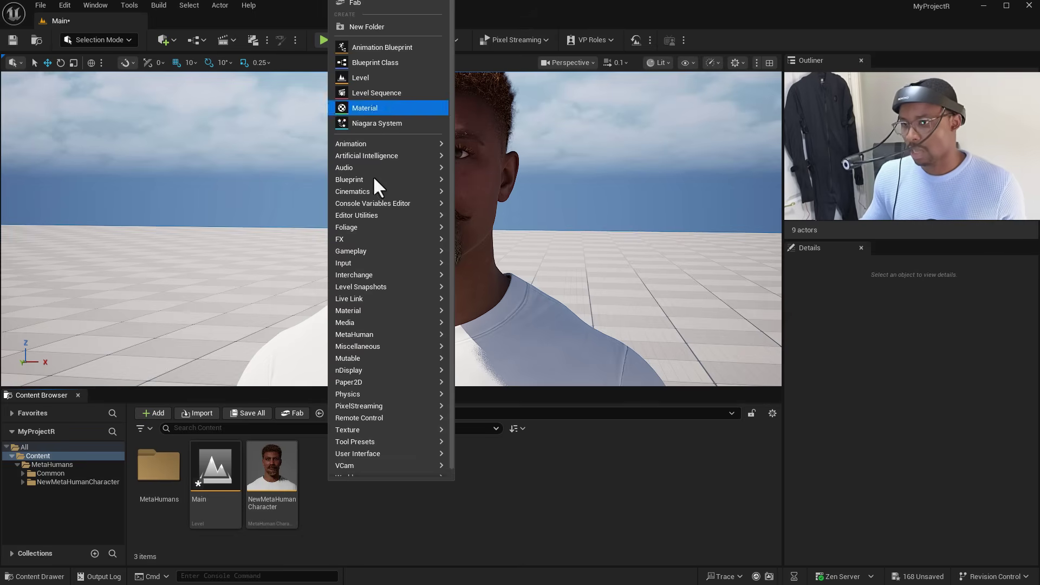
key(Escape)
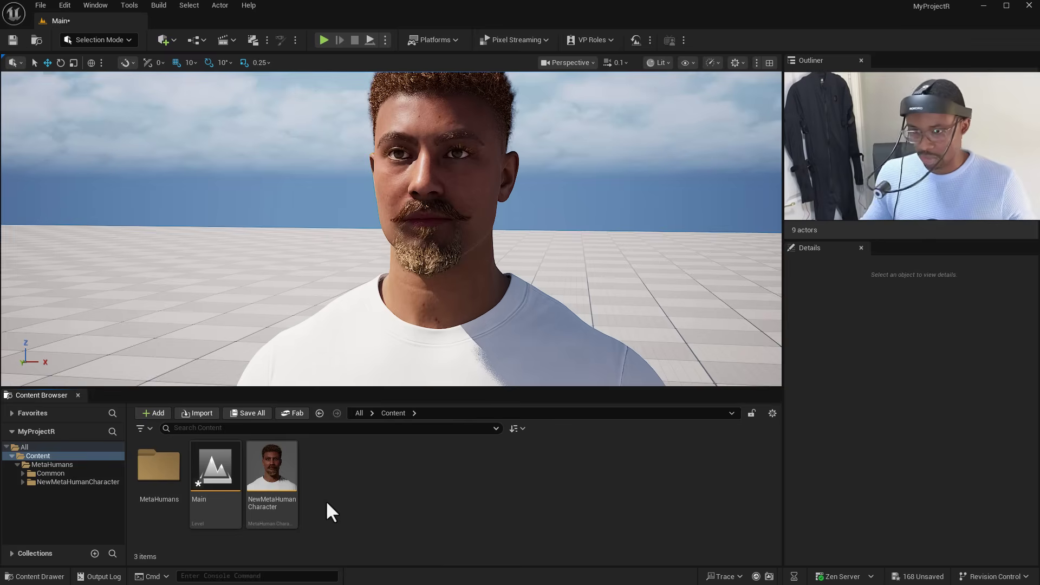
right_click(327, 500)
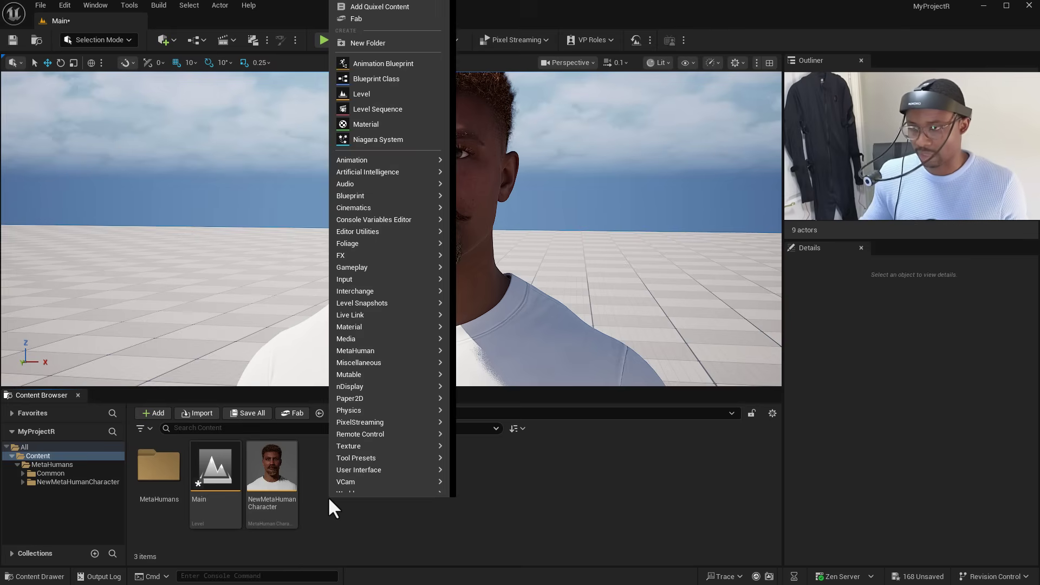
click(384, 112)
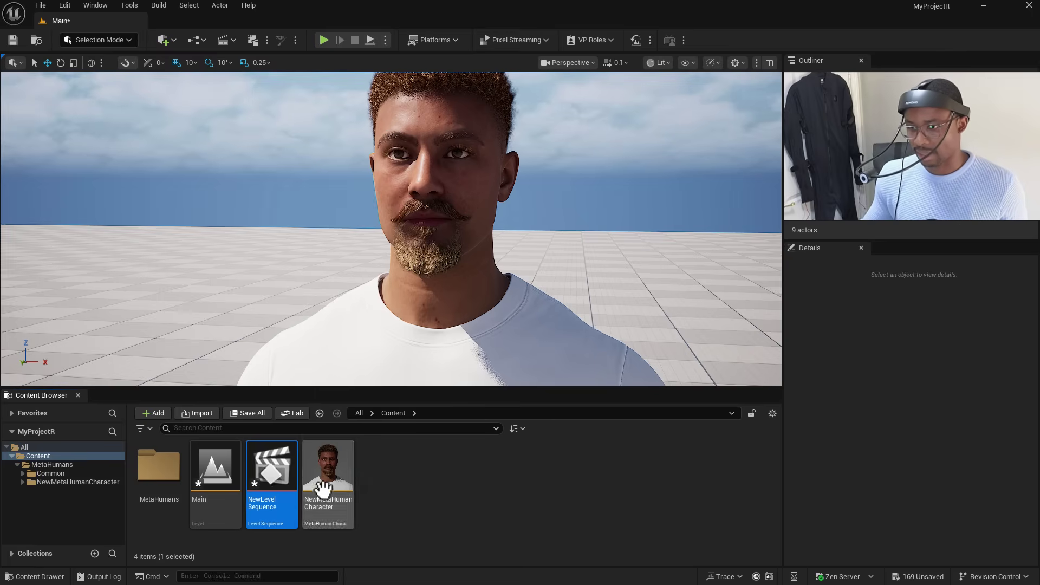
double_click(273, 468)
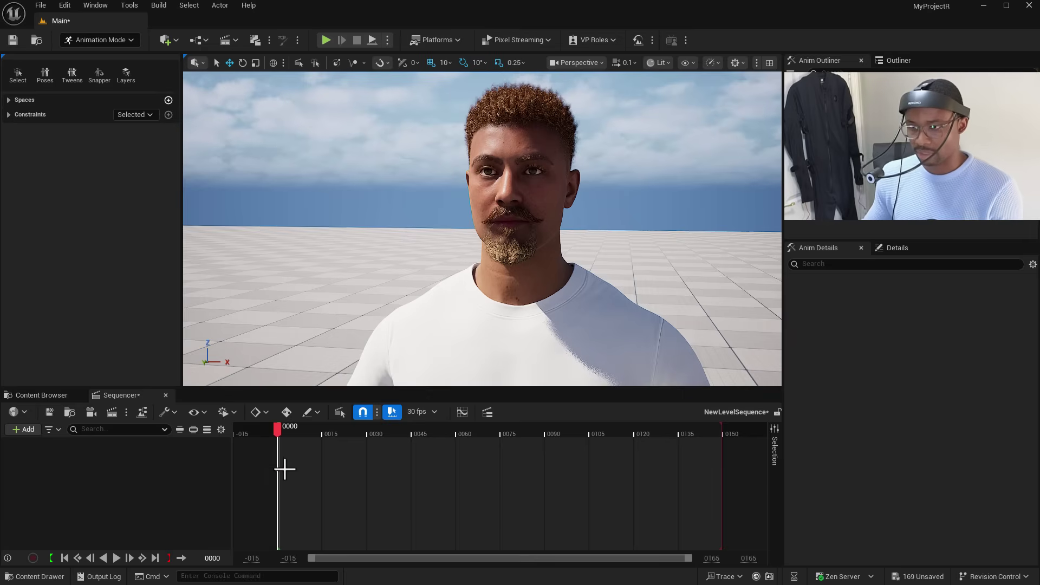
Add BP_NewMetaHumanCharacter from the Outliner to the Sequencer as a track.
click(28, 427)
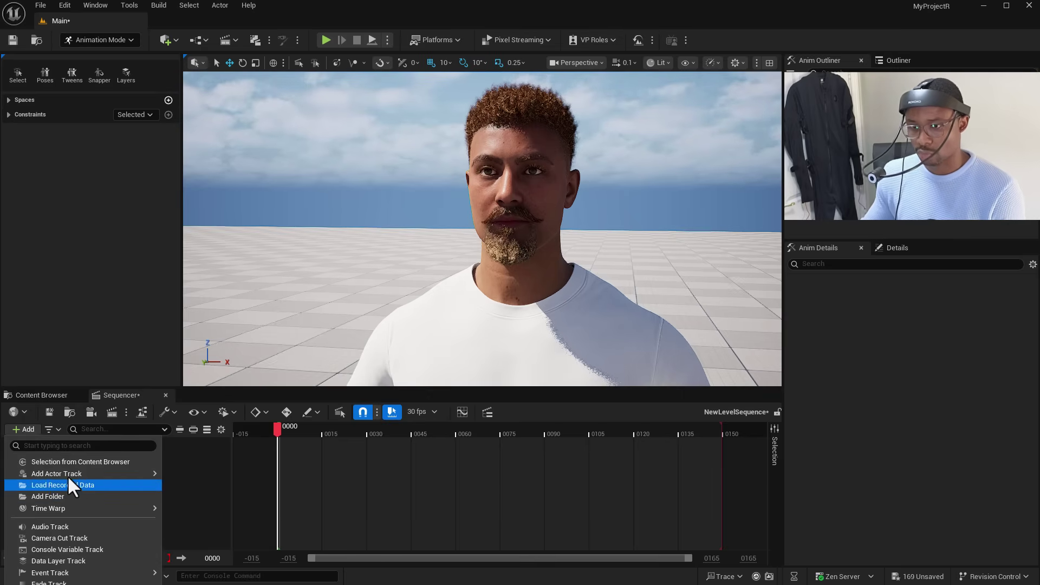
mouse_move(69, 472)
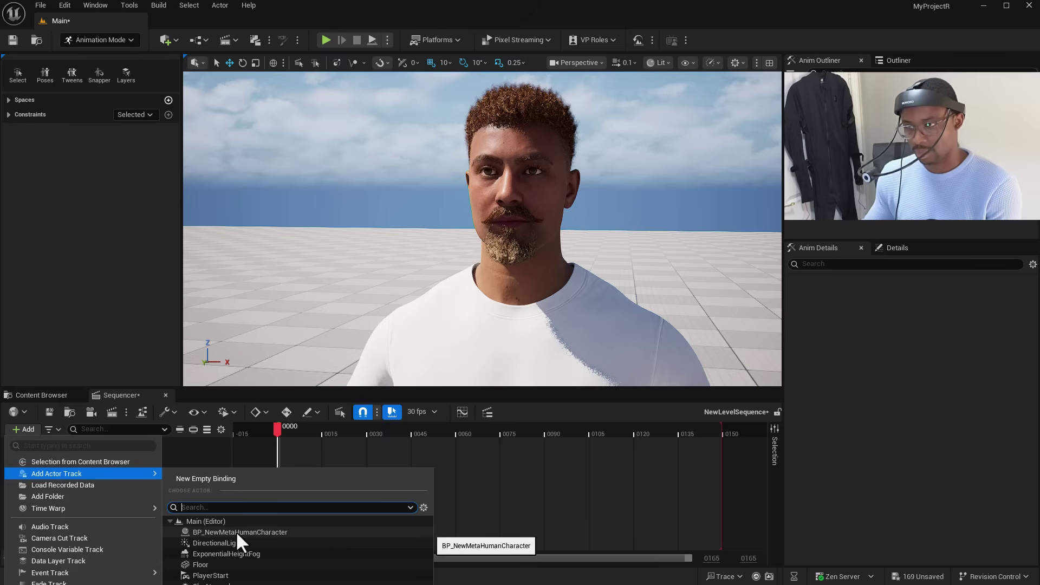
key(Escape)
click(899, 60)
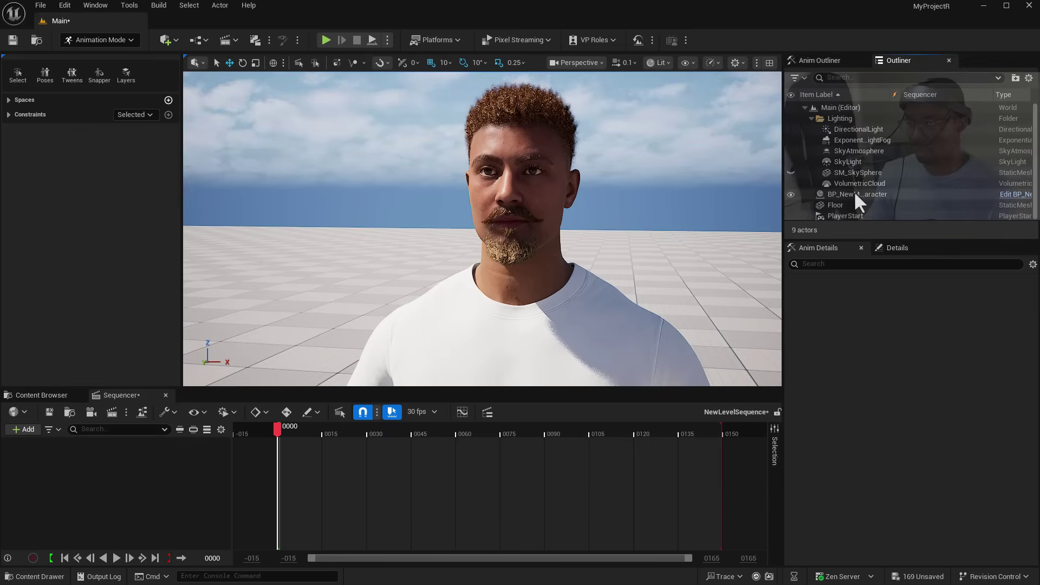
drag(855, 195, 86, 479)
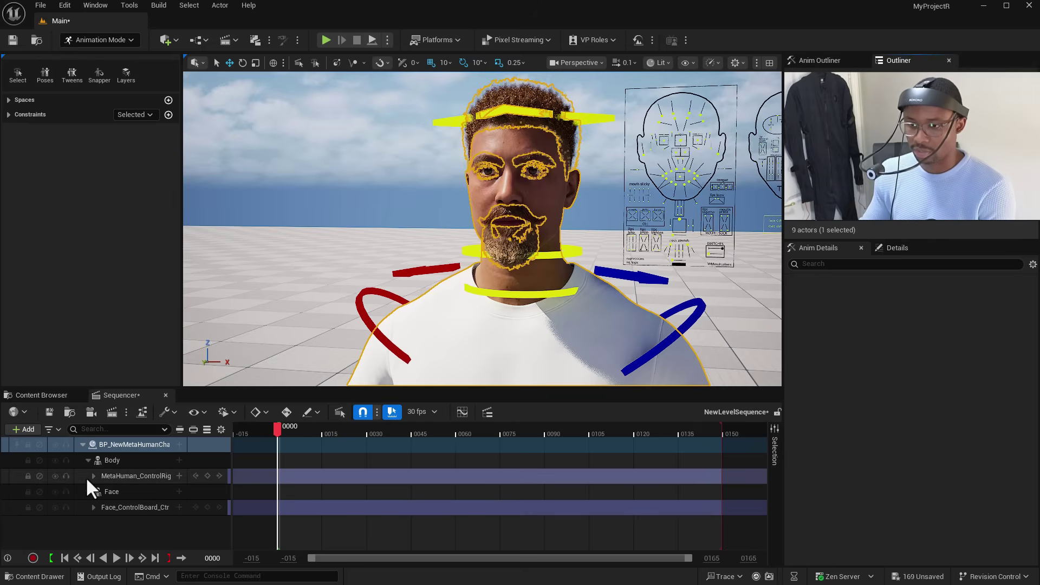
Delete the Face_ControlBoard_CtrlRig track under Face, keeping only the Body MetaHuman_ControlRig.
click(474, 250)
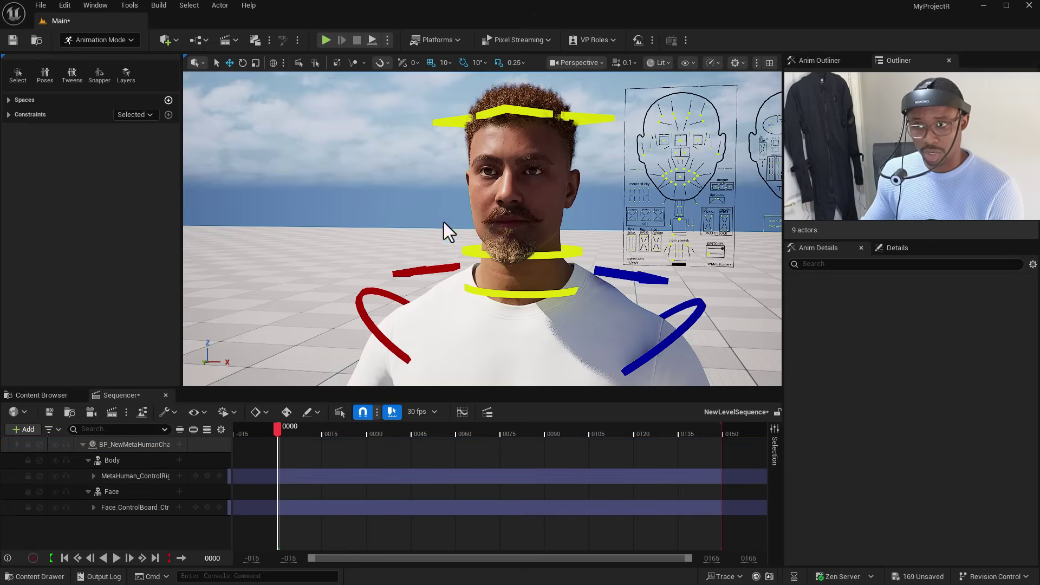
right_drag(474, 250, 507, 309)
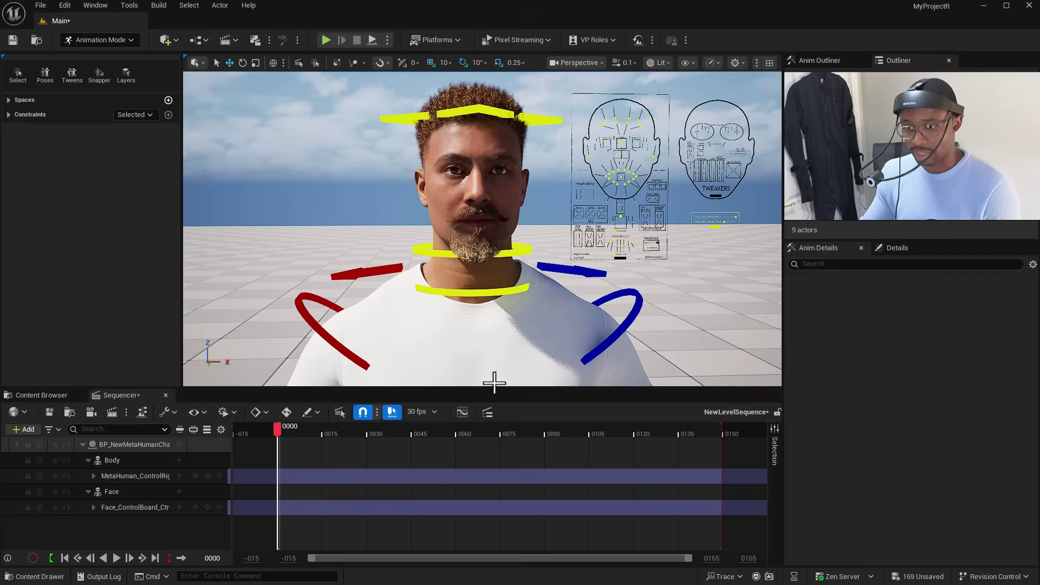
click(144, 510)
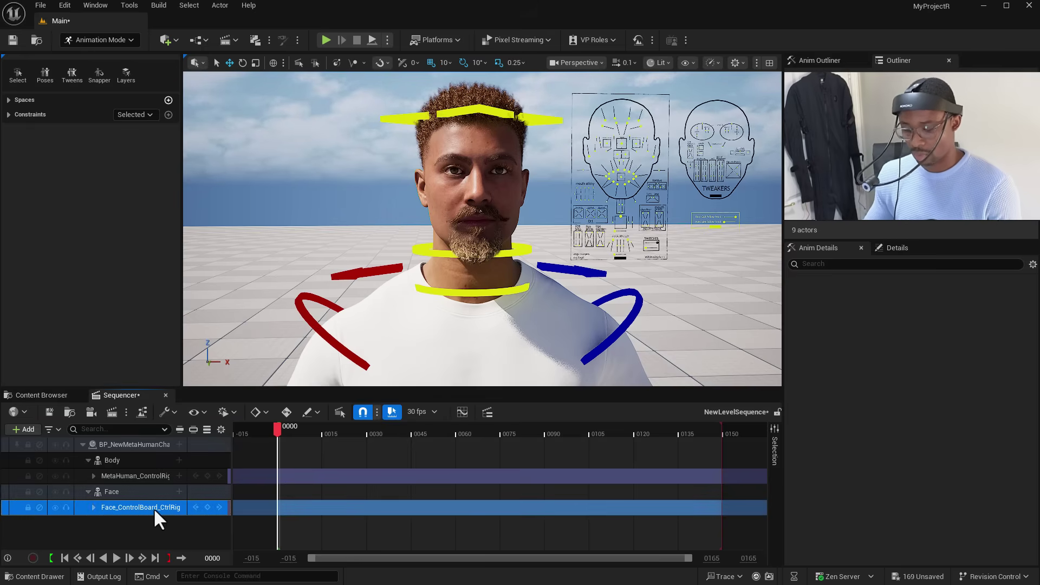
key(Delete)
click(131, 493)
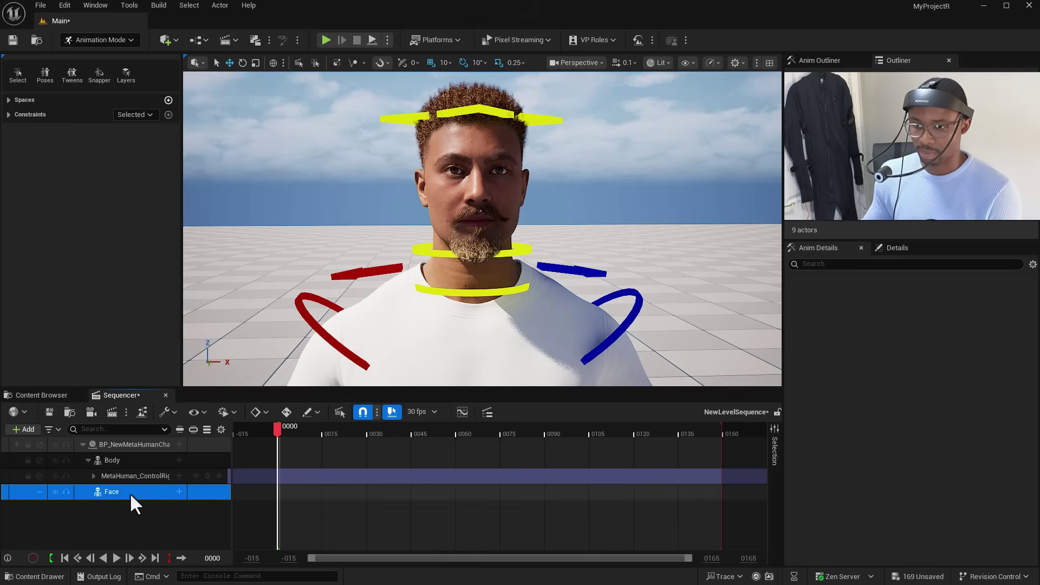
click(520, 206)
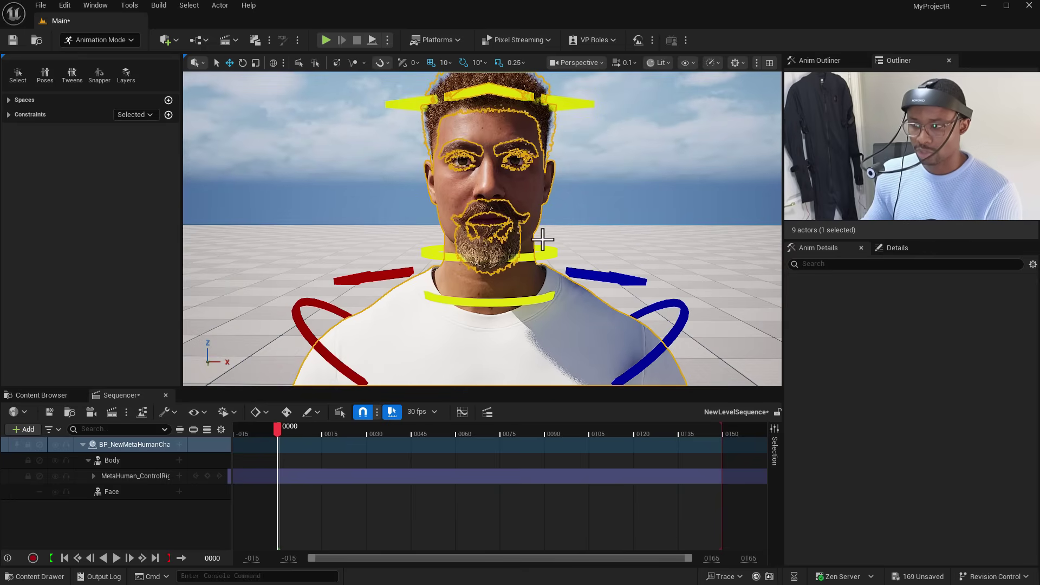
Under the All filter in Details, set the character's Live Link Subject to the headcam subject.
click(897, 248)
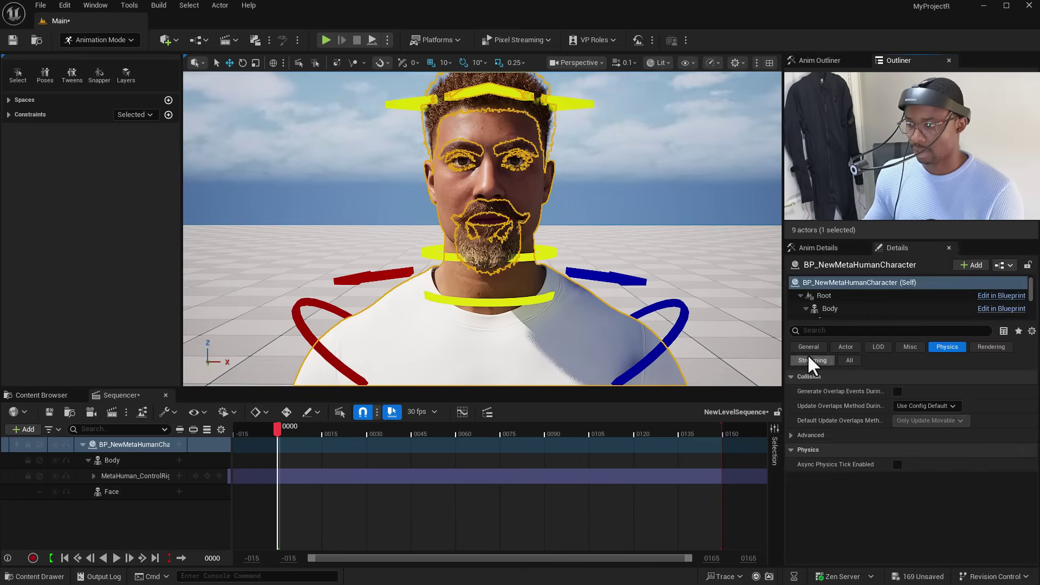
click(849, 361)
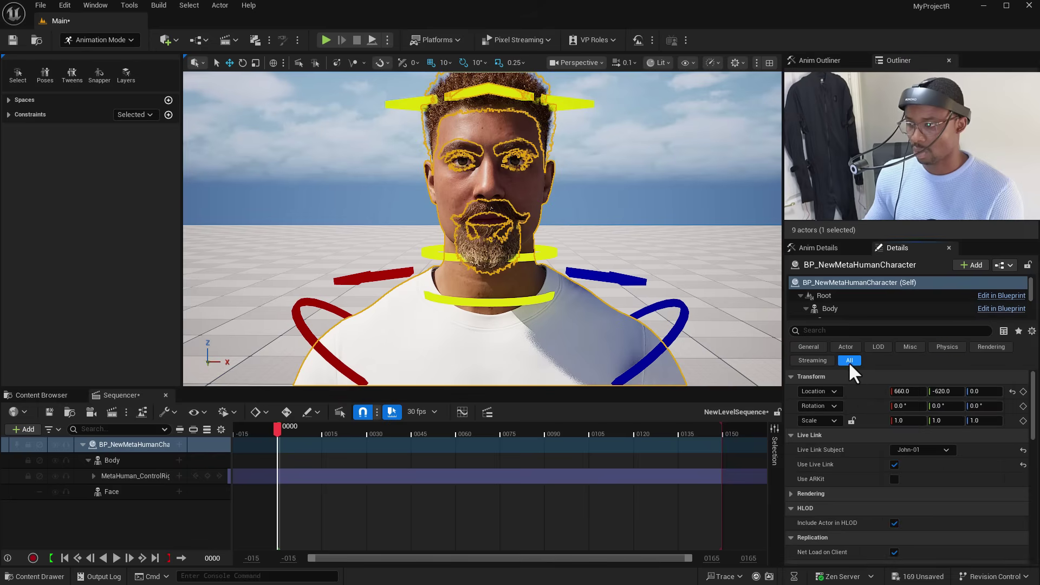
click(942, 451)
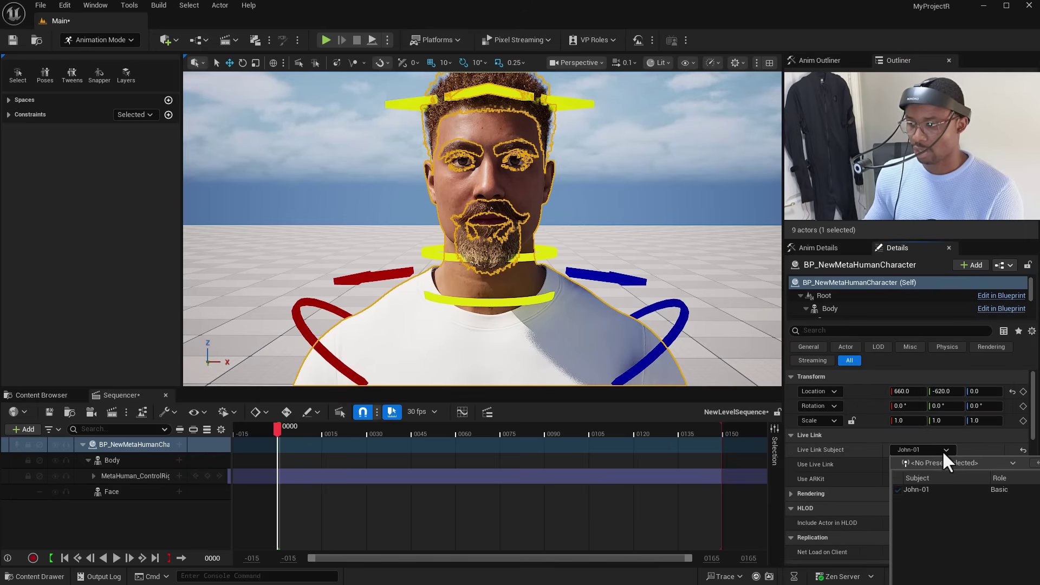
click(927, 489)
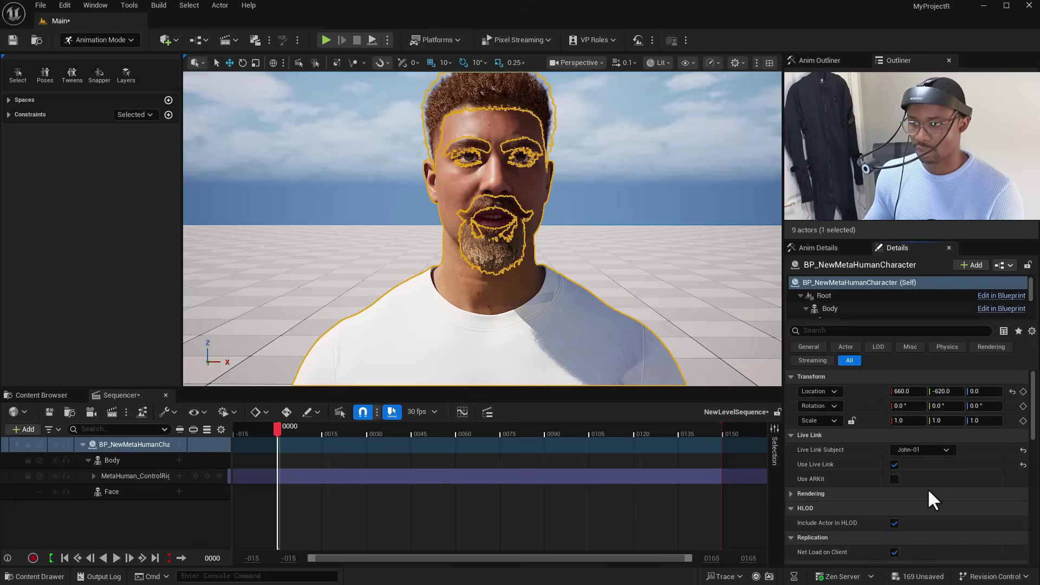
click(676, 192)
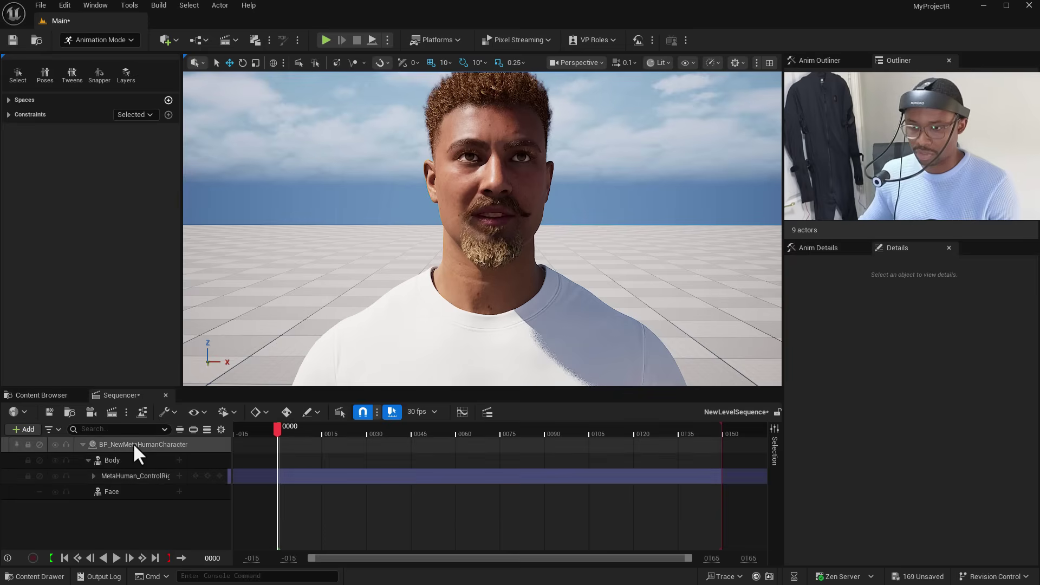
With the Face track selected, record a take of the live facial performance in Sequencer.
click(131, 493)
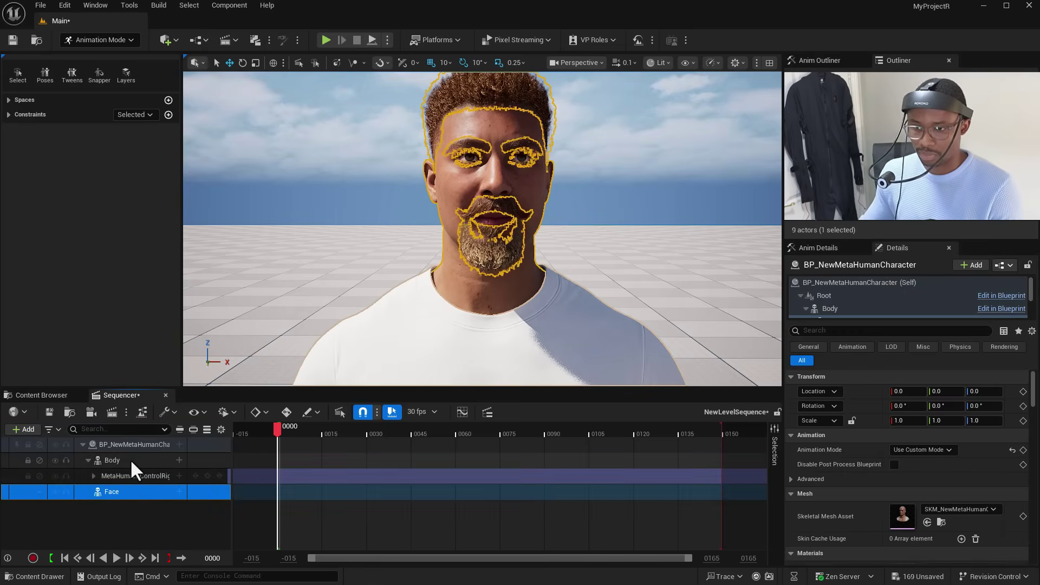
click(33, 557)
click(484, 327)
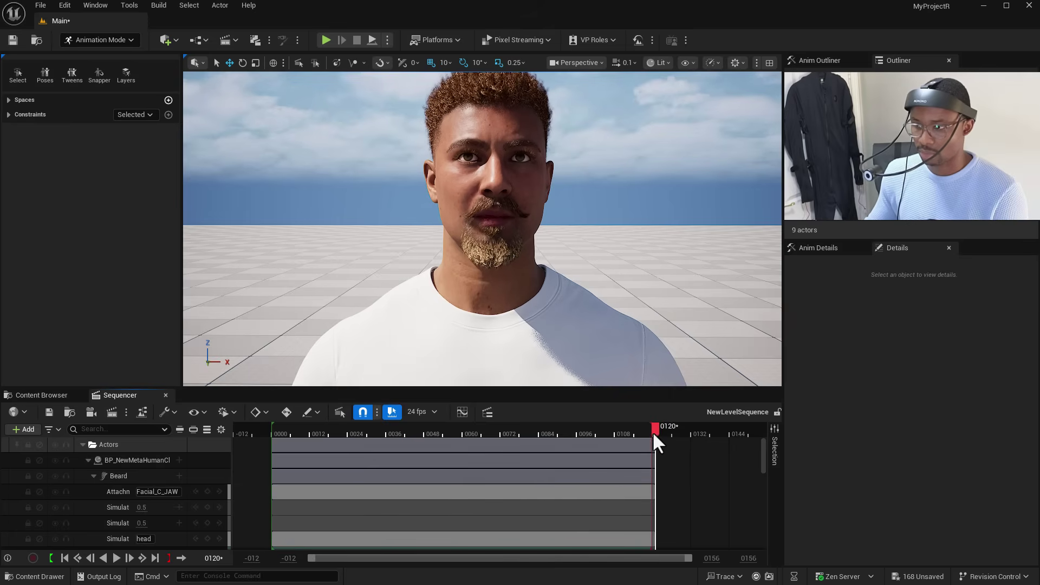
Scrub back to the start of the recorded take and play it back.
drag(652, 431, 301, 439)
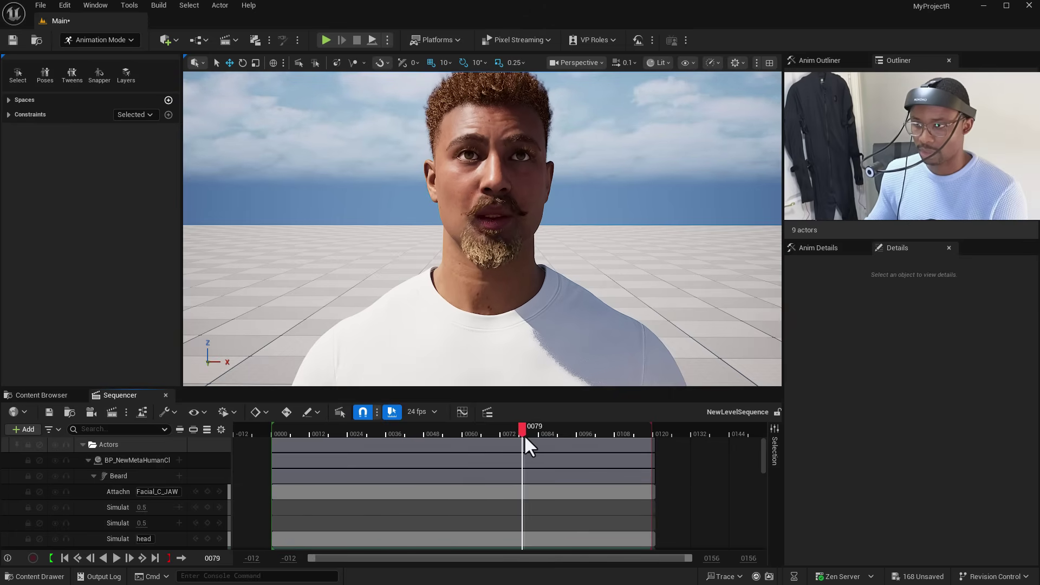
drag(519, 436, 262, 436)
key(space)
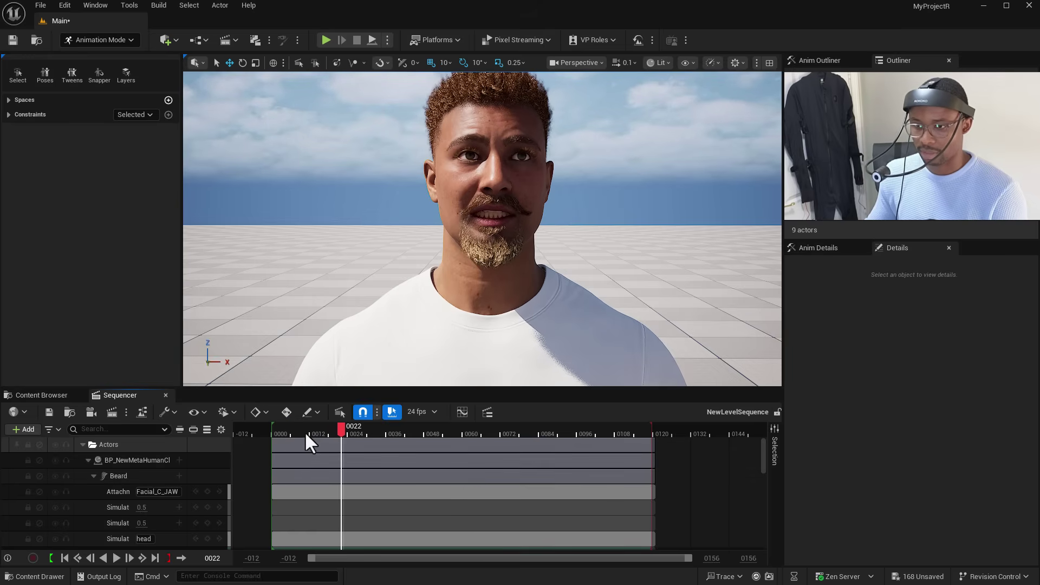
key(space)
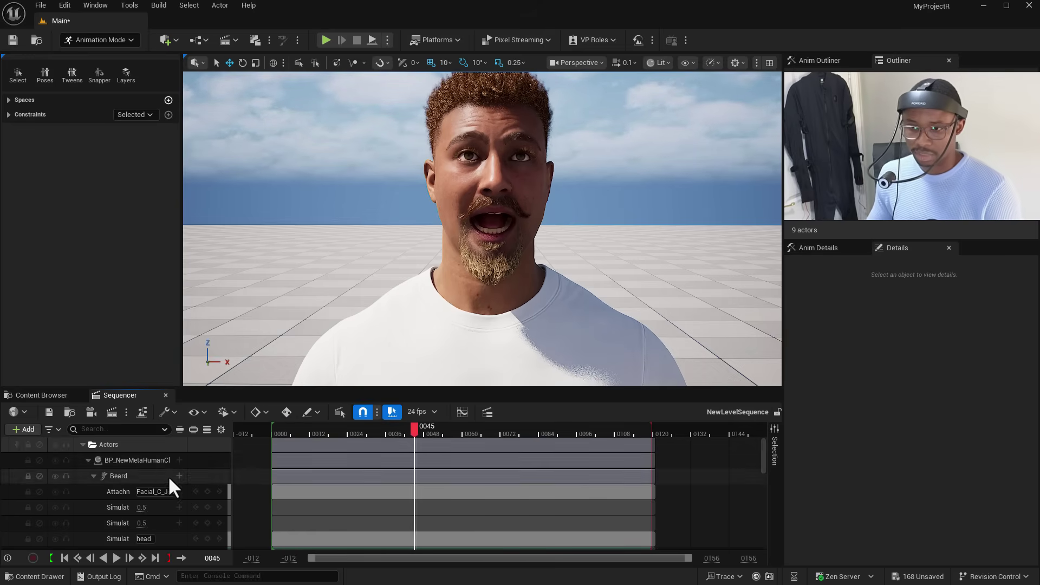
click(151, 441)
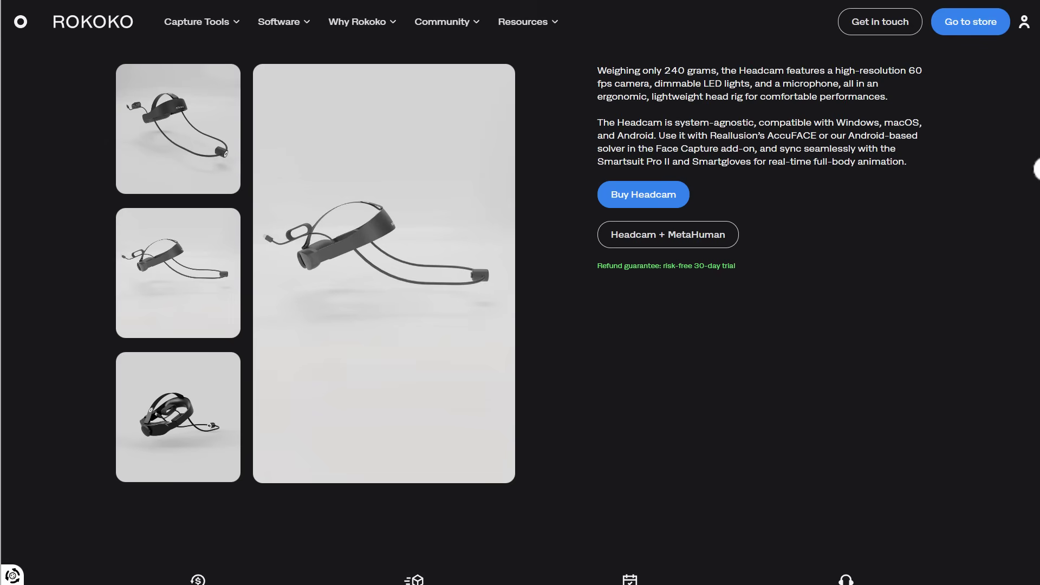
Scroll down the Headcam page to the Android Face Capture app section.
scroll(520, 292, down, 1)
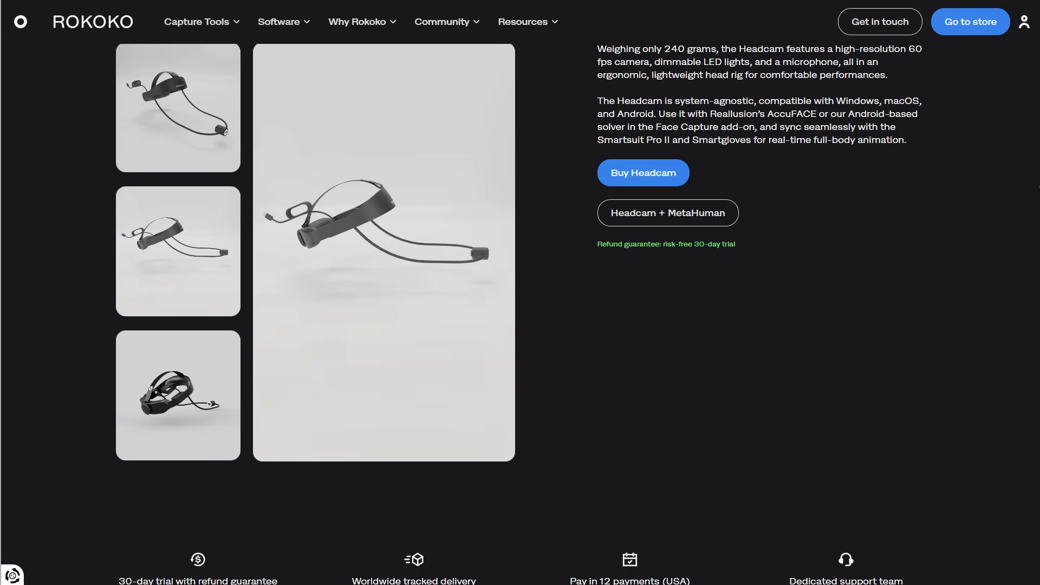
scroll(520, 293, down, 1)
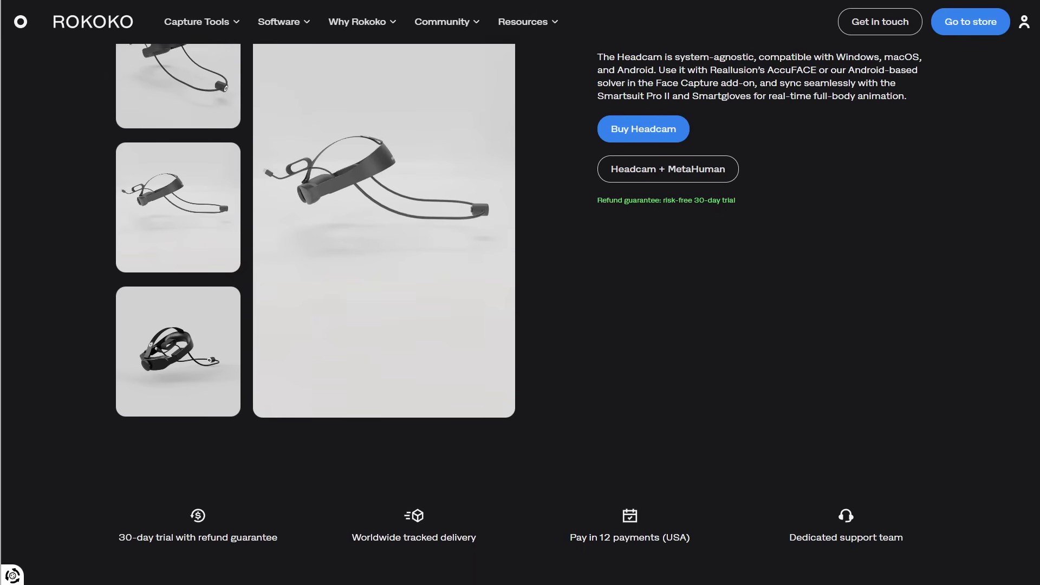
scroll(520, 292, down, 1)
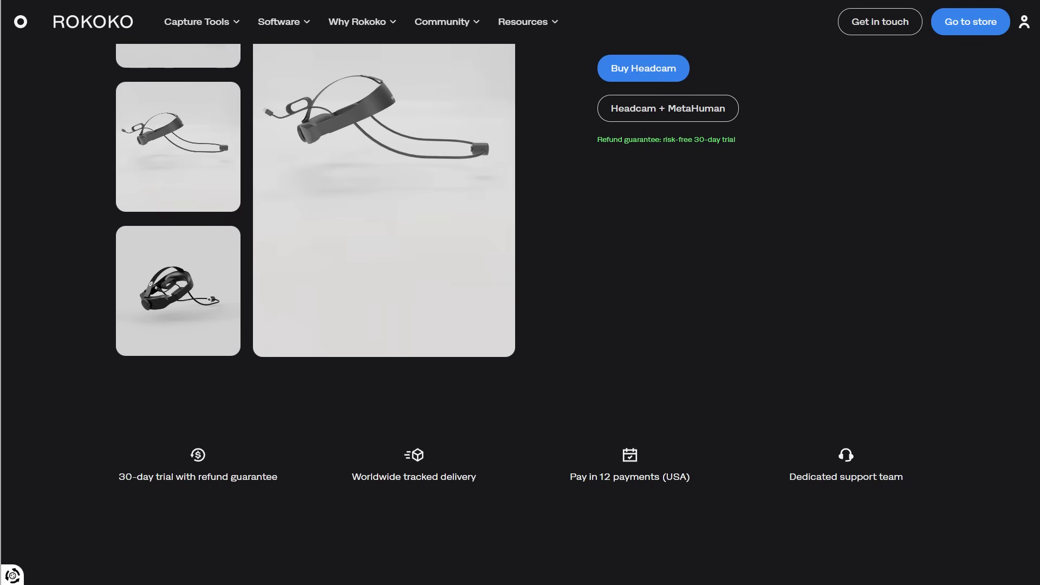
scroll(520, 292, down, 2)
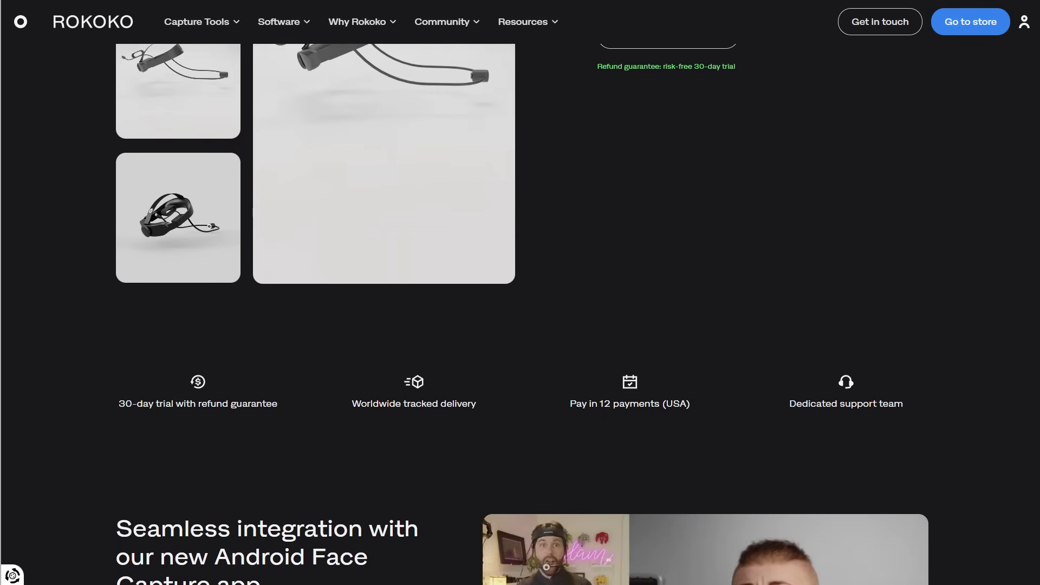
scroll(520, 292, down, 2)
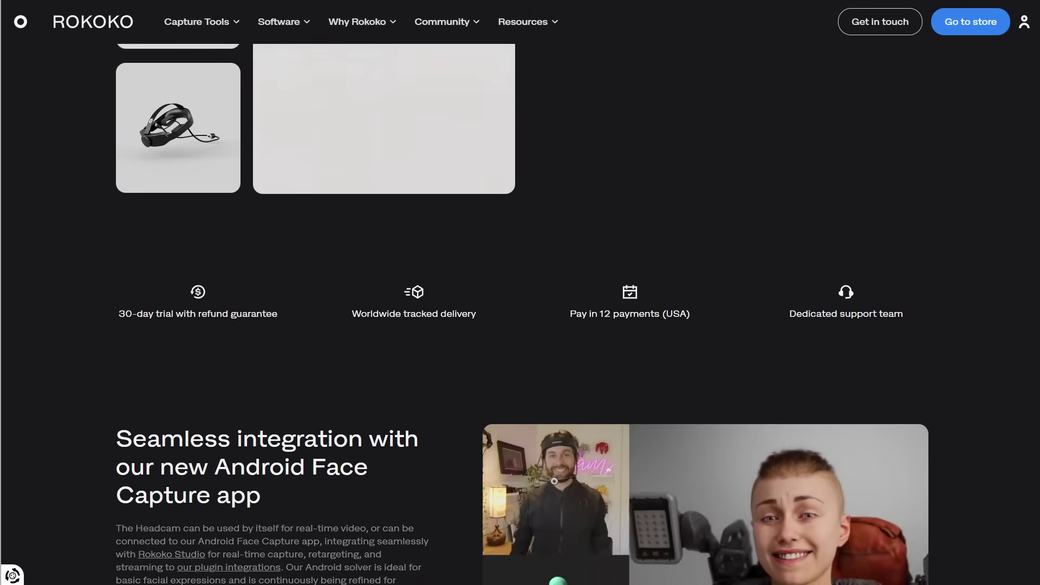
scroll(520, 292, down, 2)
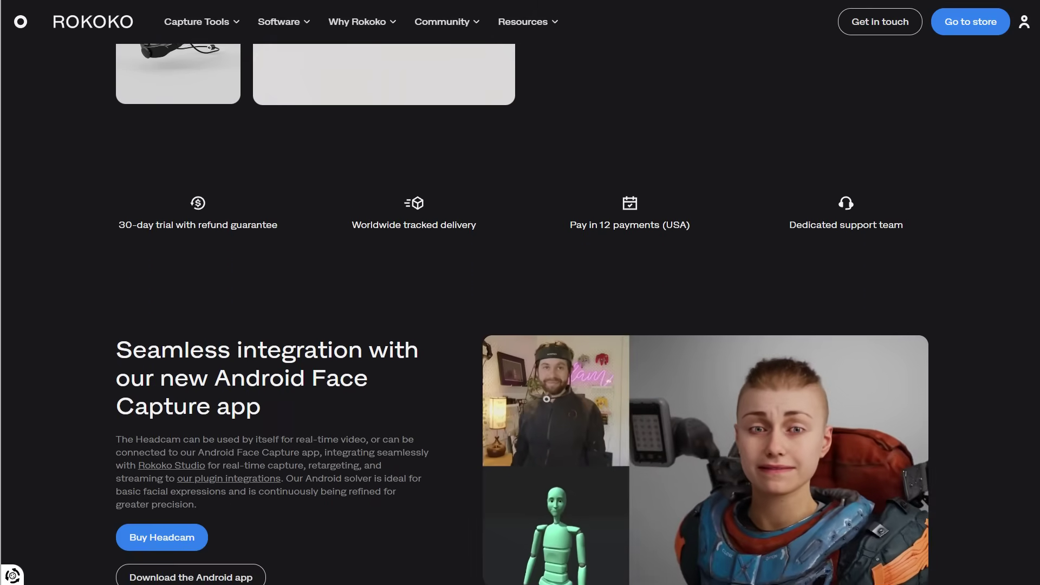
scroll(520, 292, down, 2)
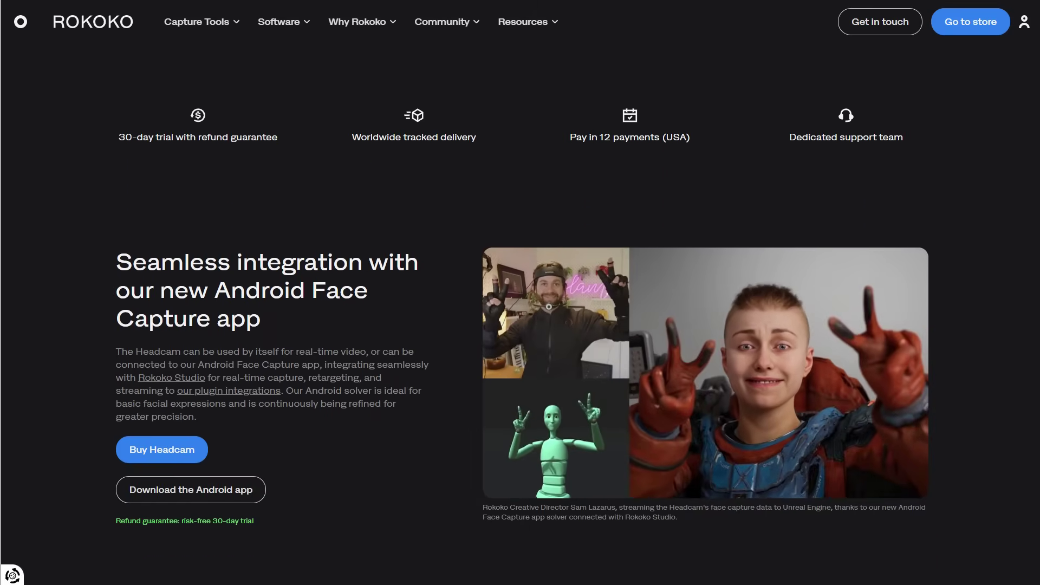